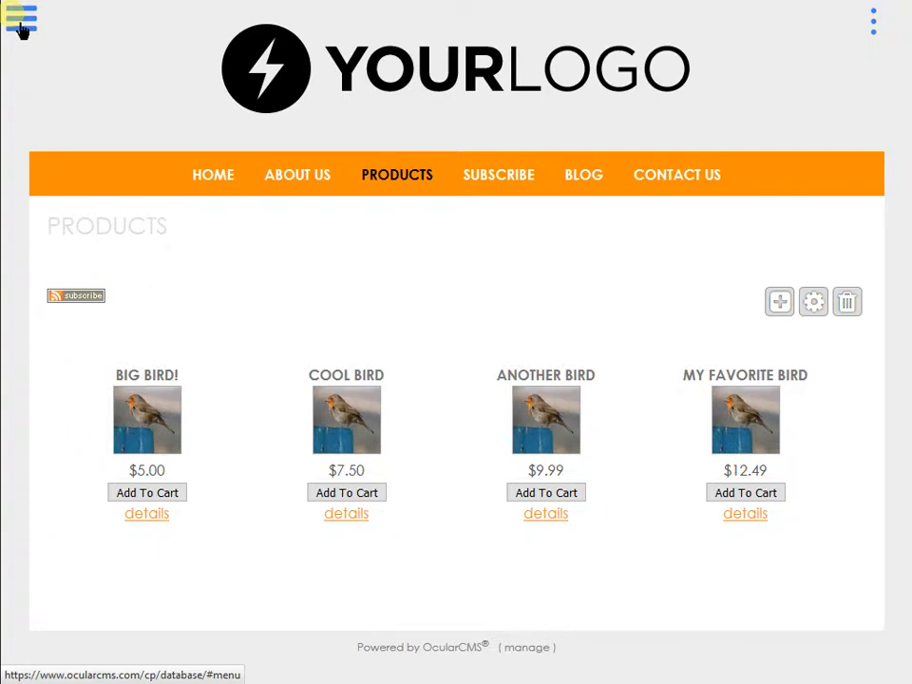
Open the Products database table for editing and show all its records.
click(21, 27)
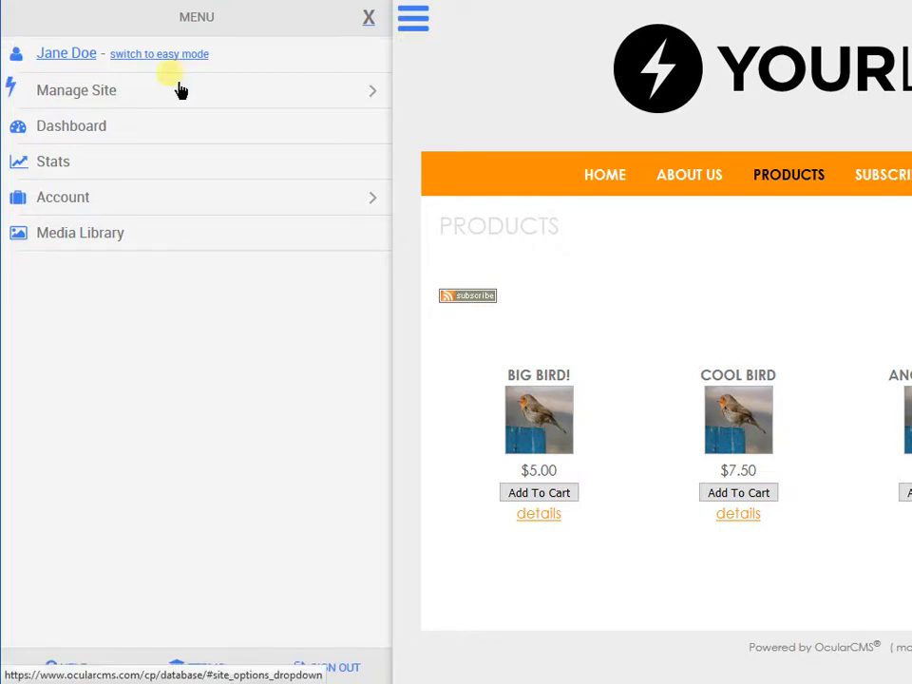
click(114, 106)
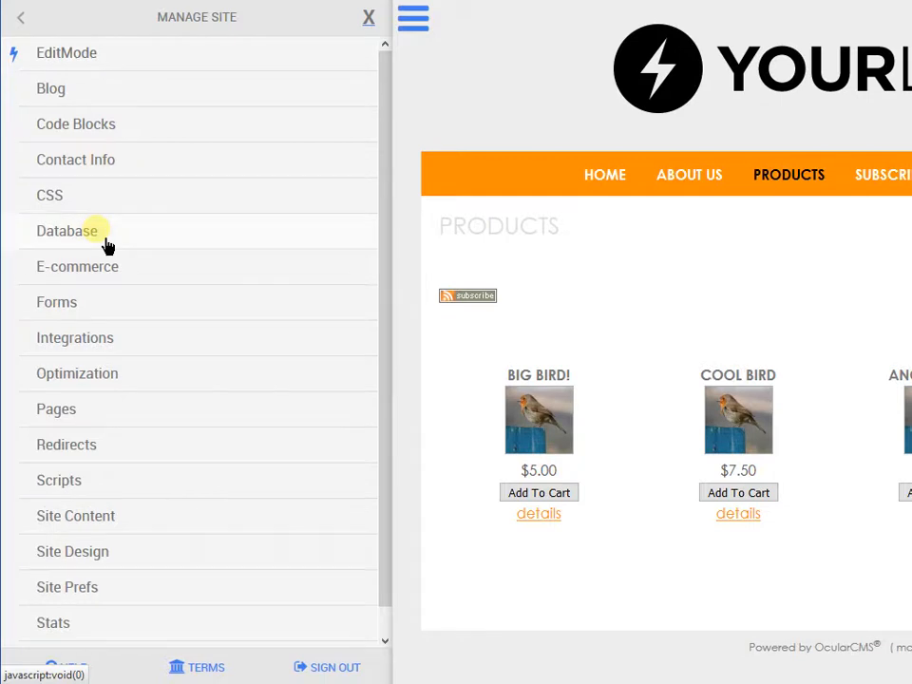
click(105, 241)
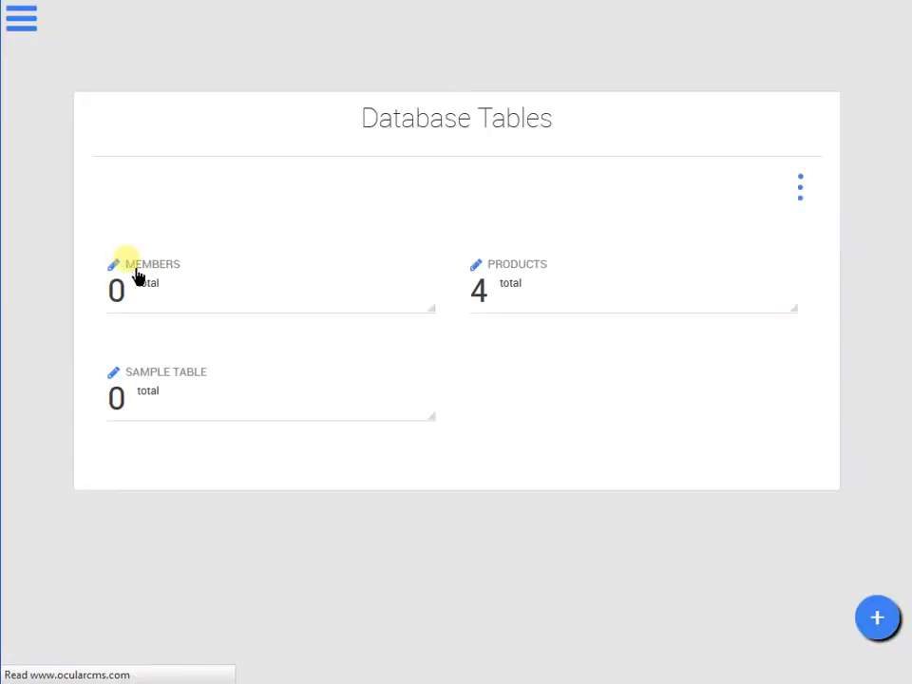
click(553, 290)
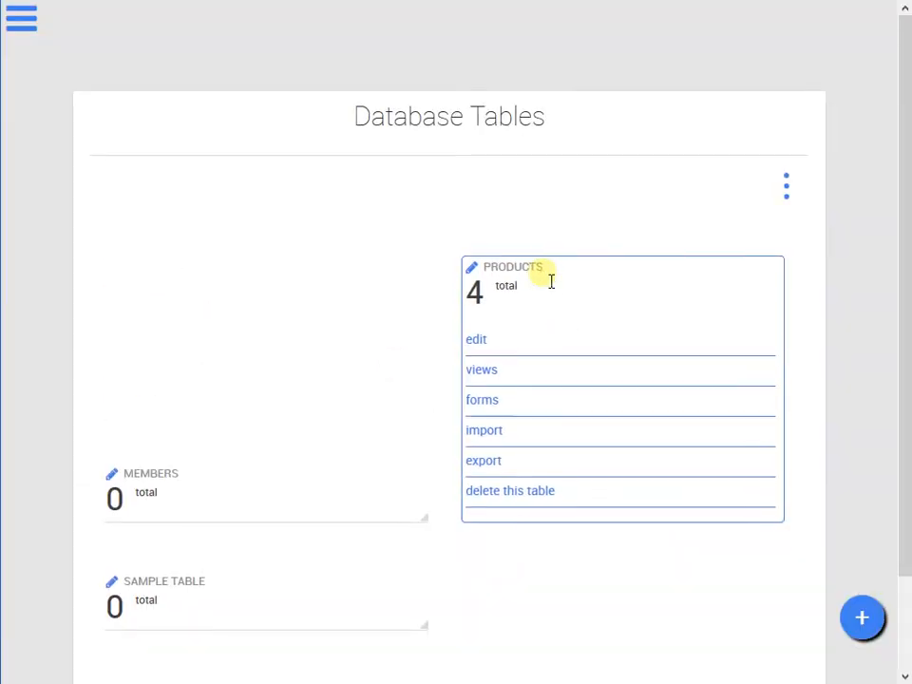
click(554, 347)
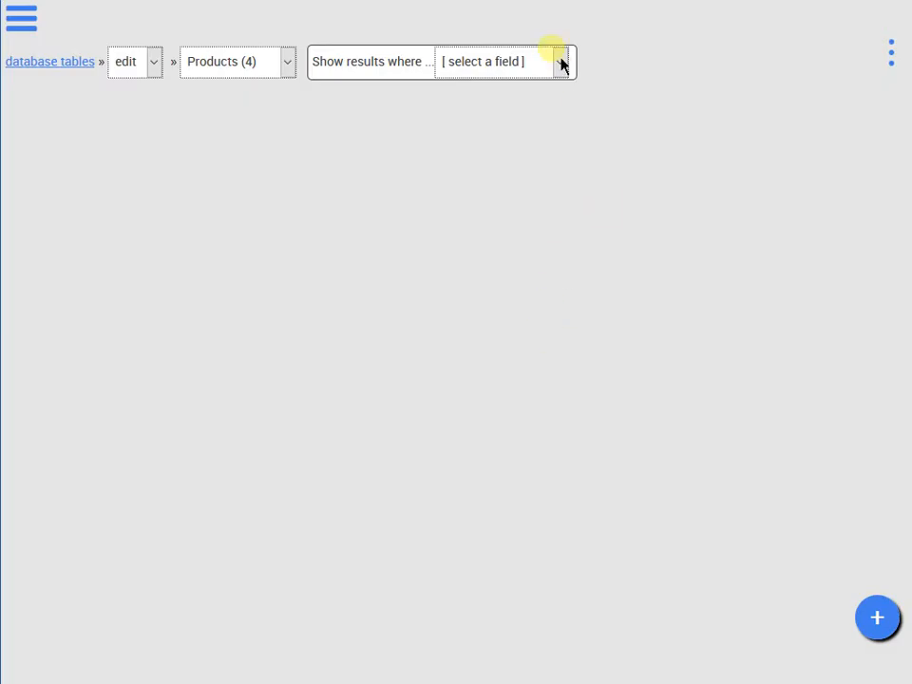
click(560, 63)
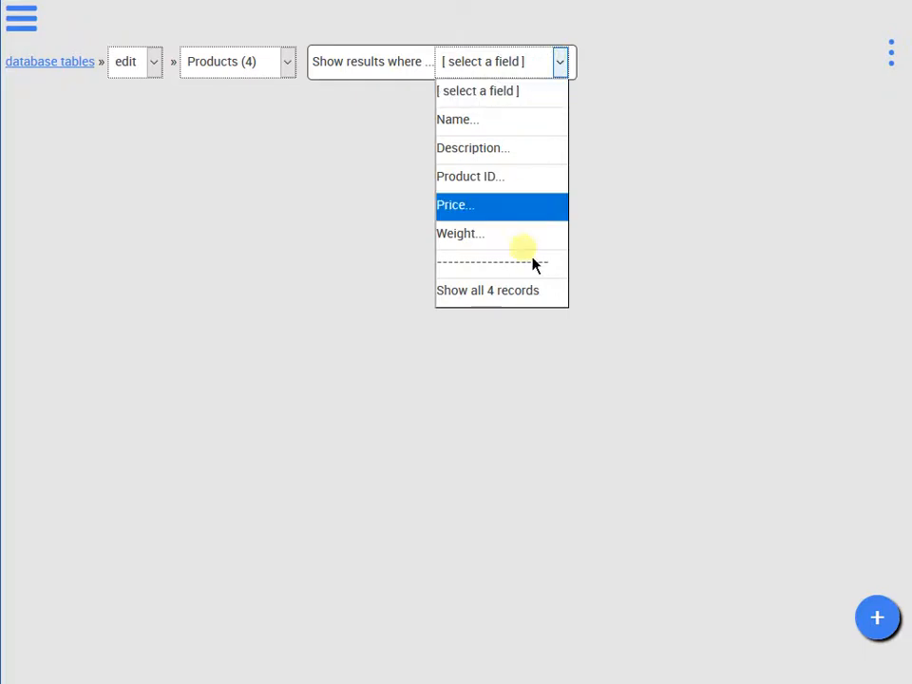
click(529, 297)
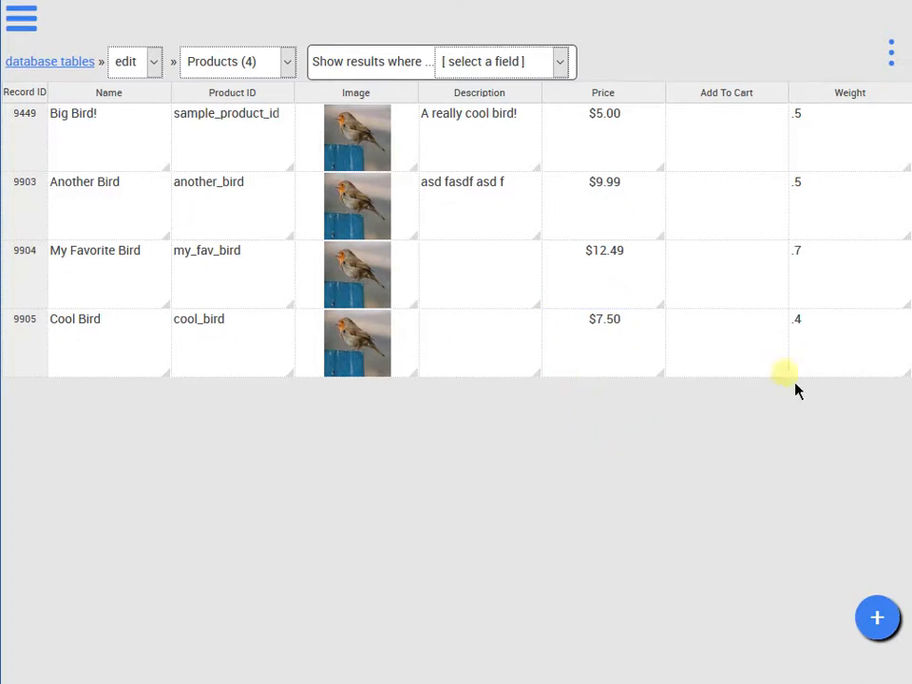
Add a Currency field named Sale Price to the Products table, positioned after Price.
click(897, 59)
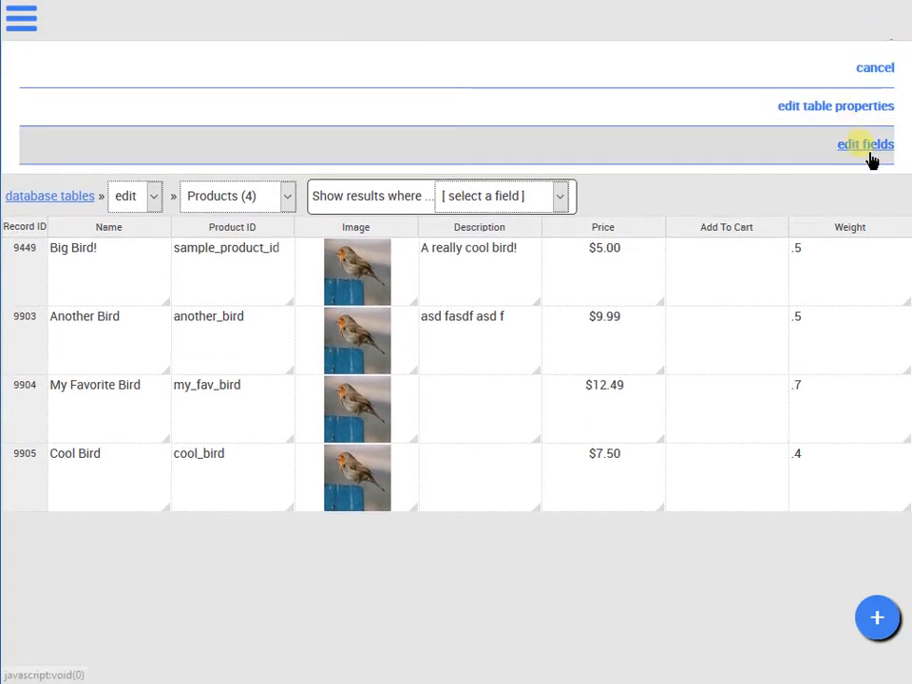
click(868, 155)
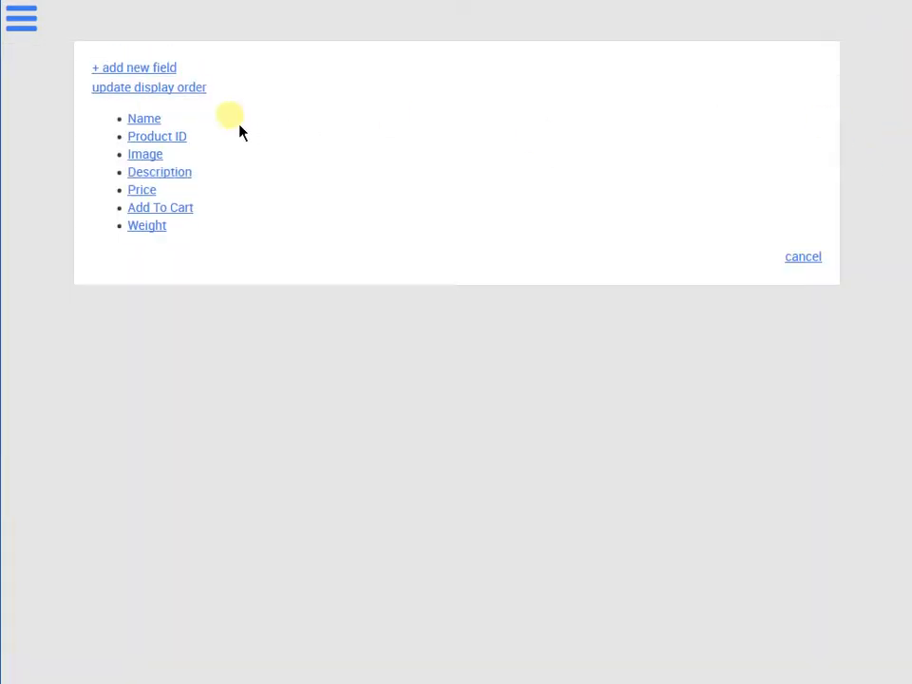
click(138, 70)
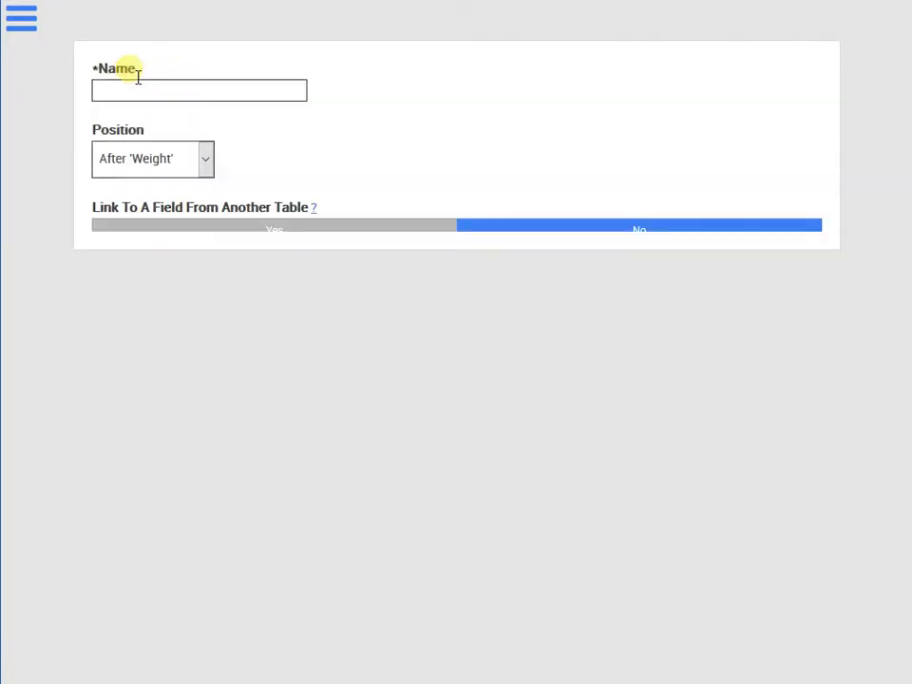
text(Sale Price)
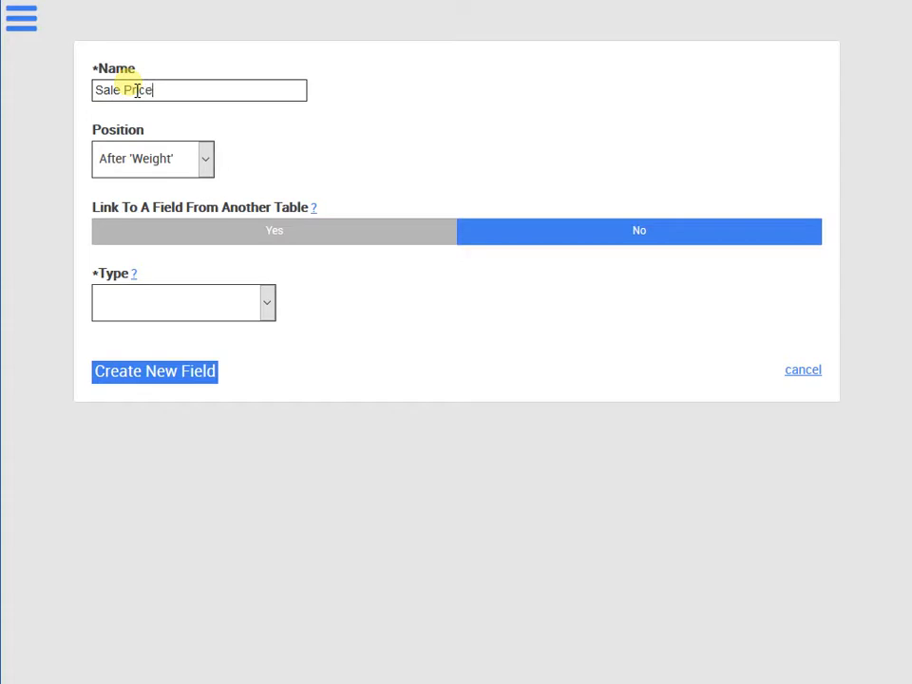
click(204, 169)
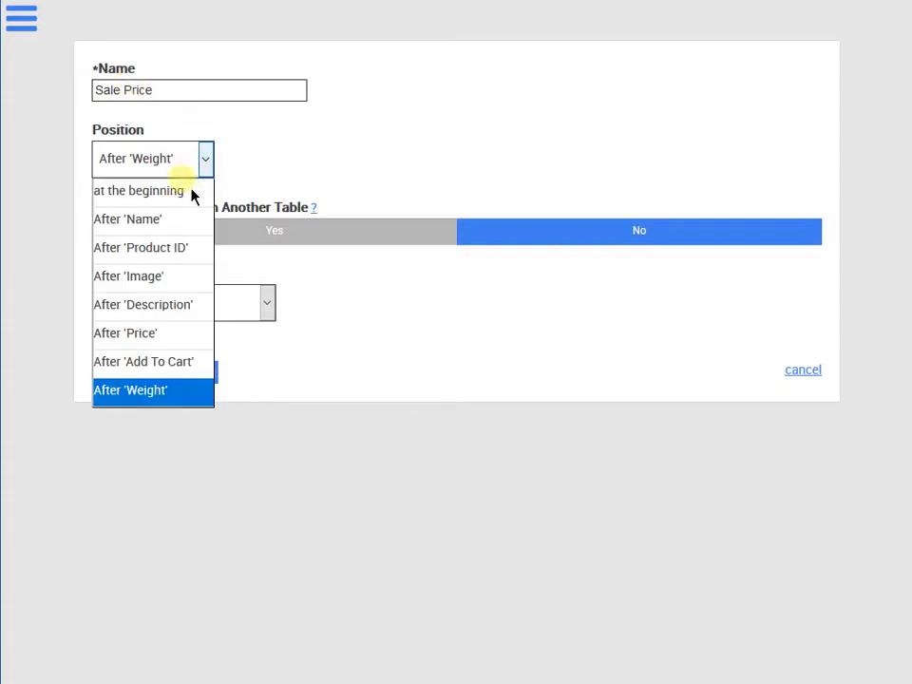
click(161, 334)
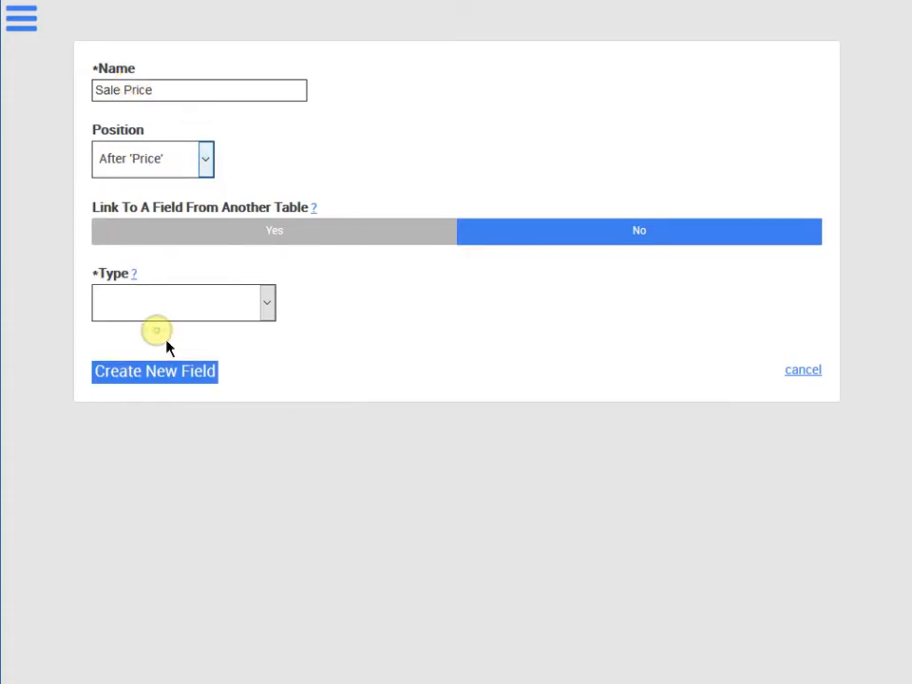
click(237, 313)
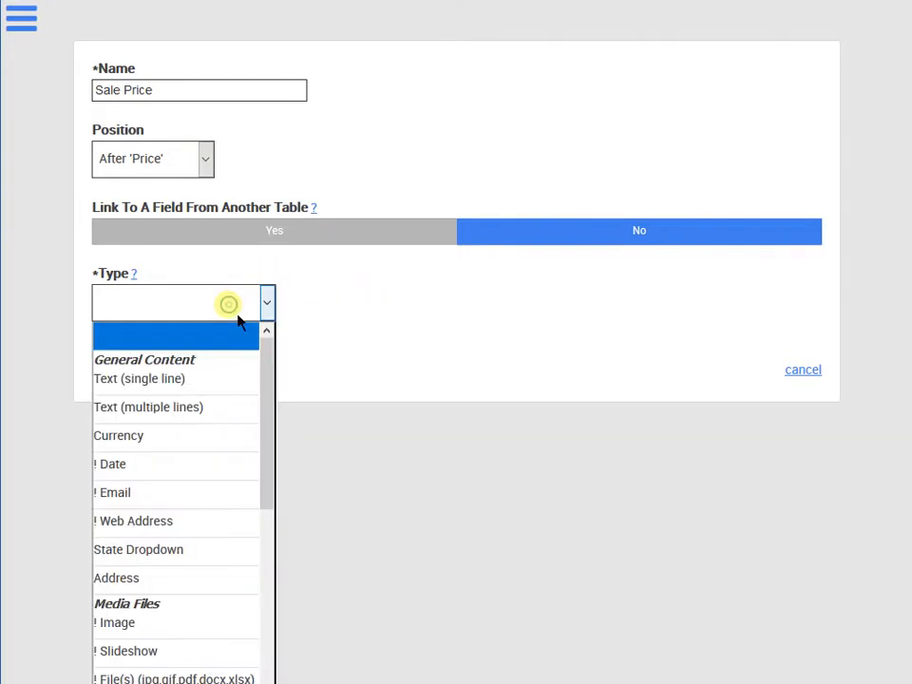
click(177, 436)
click(176, 383)
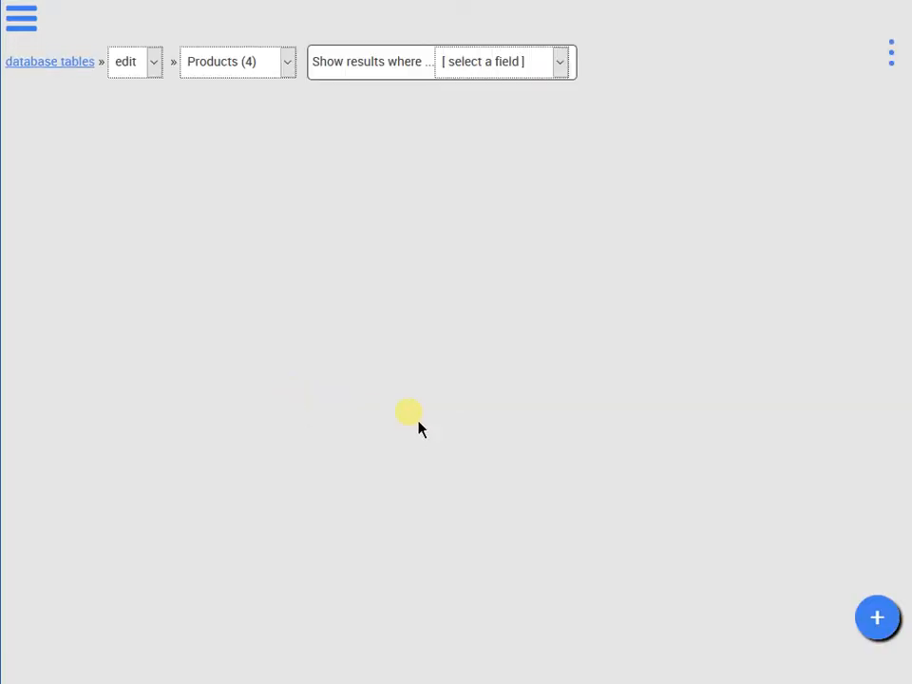
Show all product records, set the Add To Cart field's Sale Price Field to Sale Price, and save the field properties.
click(490, 76)
click(496, 326)
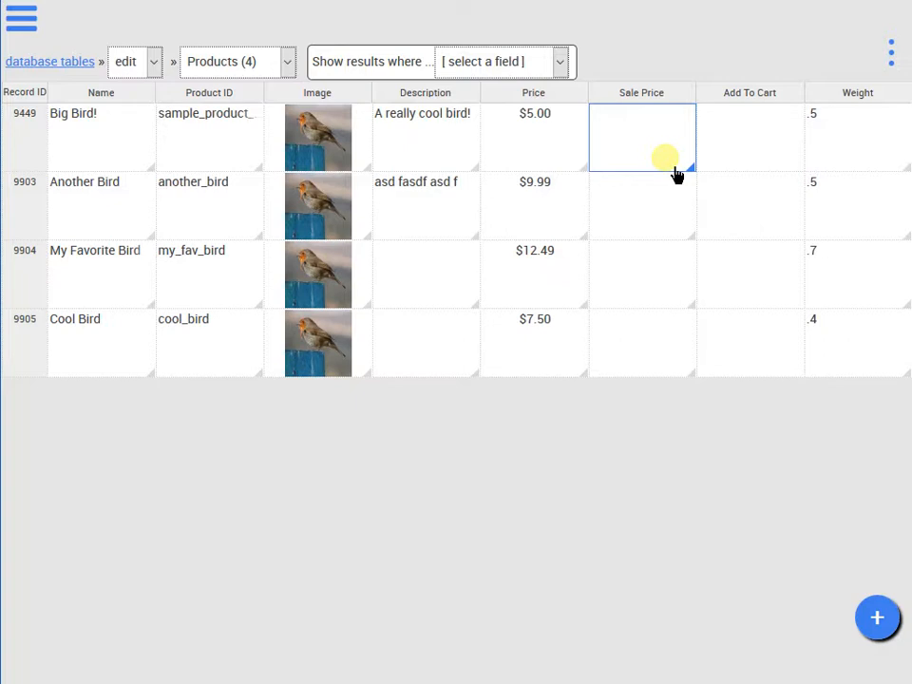
click(774, 96)
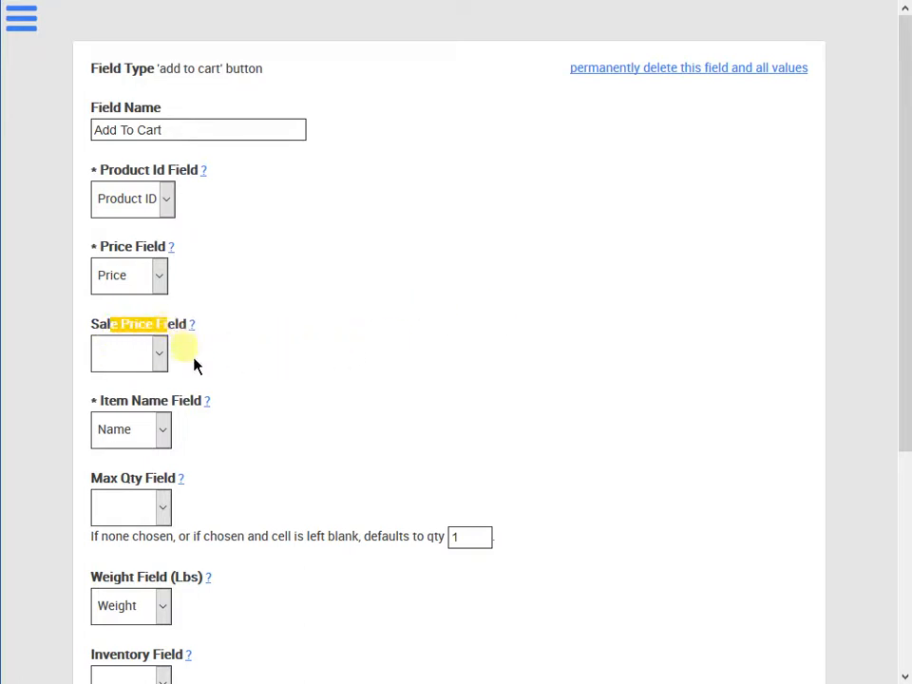
click(159, 356)
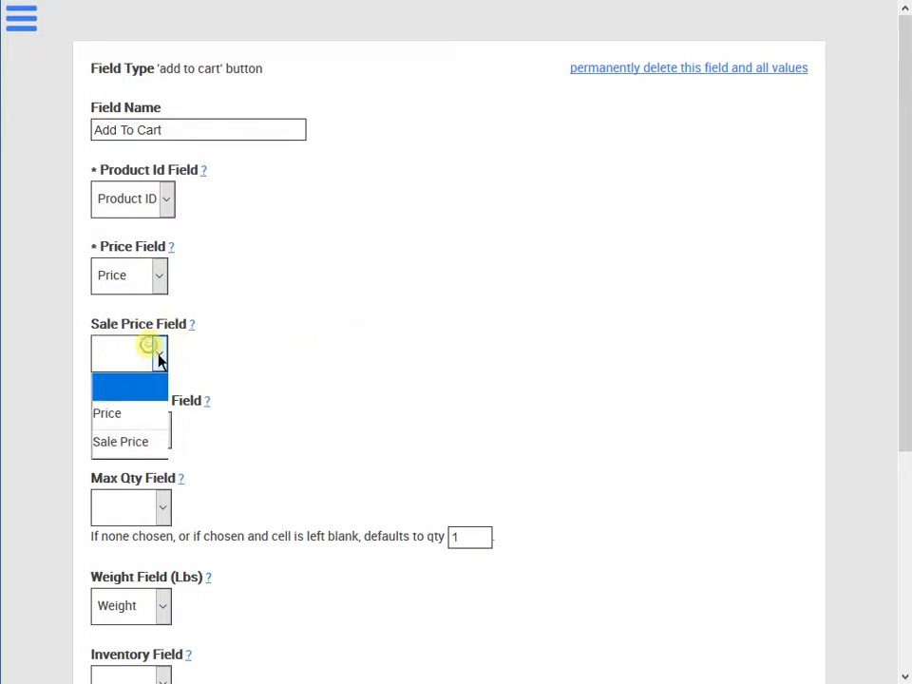
click(124, 442)
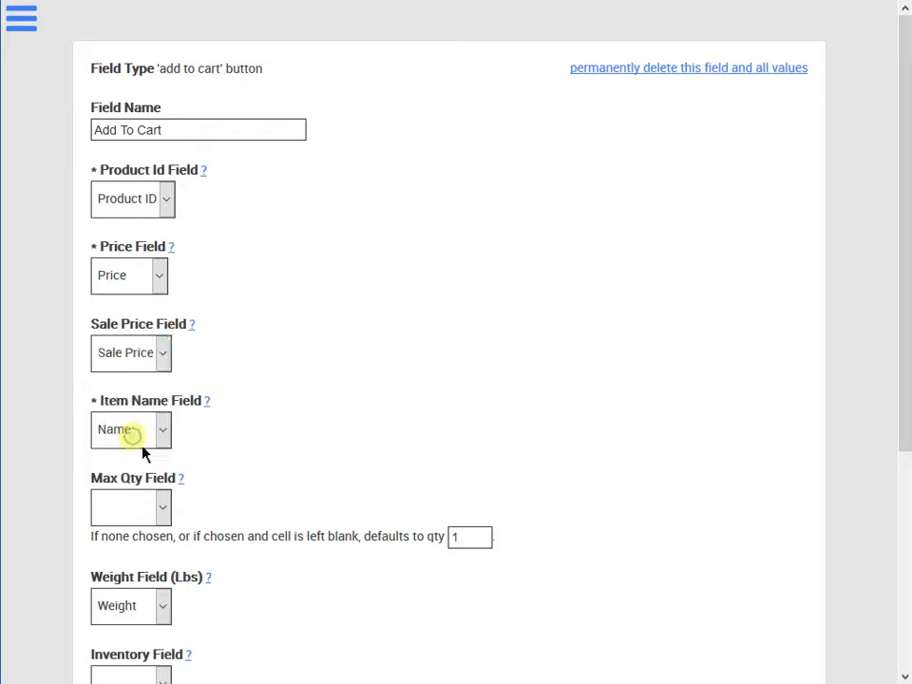
scroll(259, 427, down, 4)
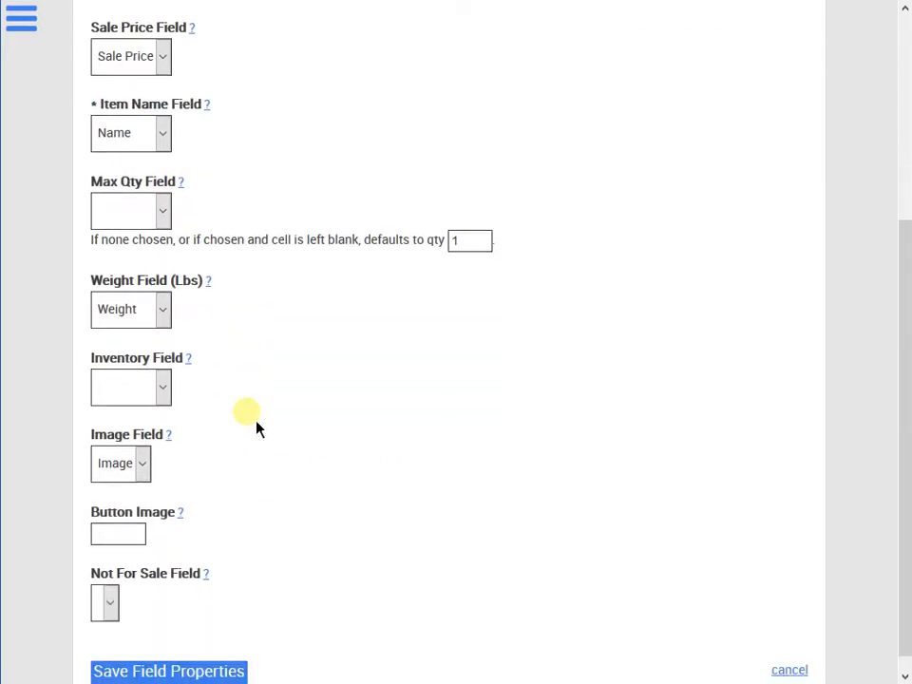
click(164, 663)
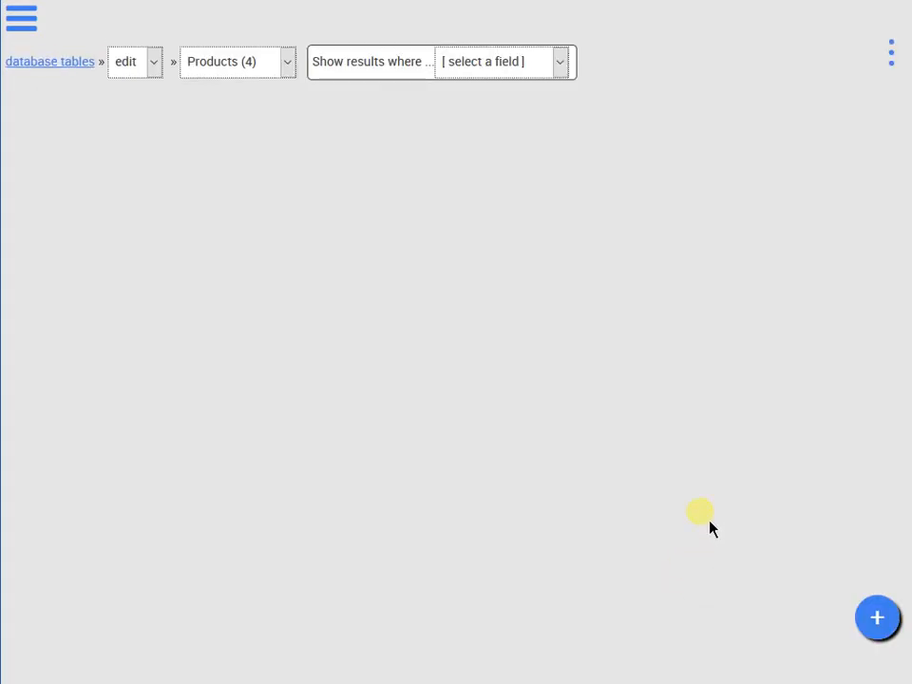
Show all product records again and set the sale price of My Favorite Bird to $11.99.
click(465, 67)
click(488, 319)
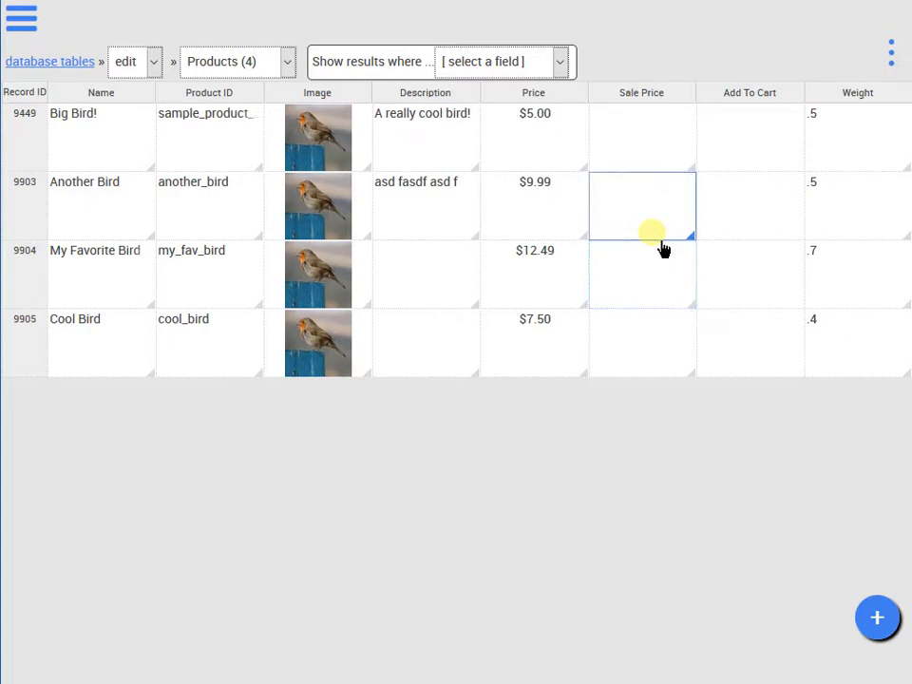
click(652, 296)
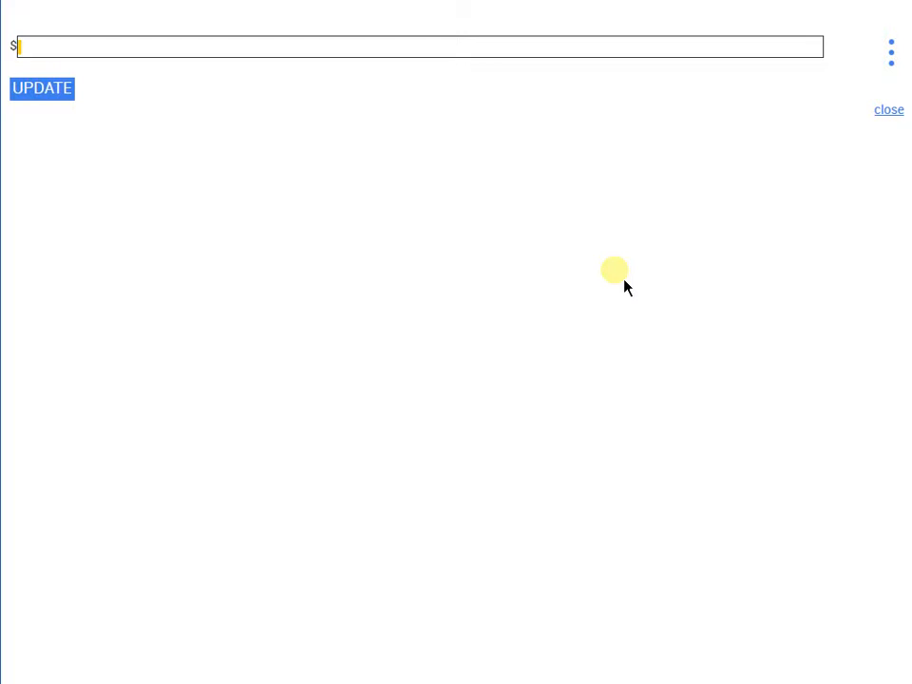
text(11.99)
click(68, 93)
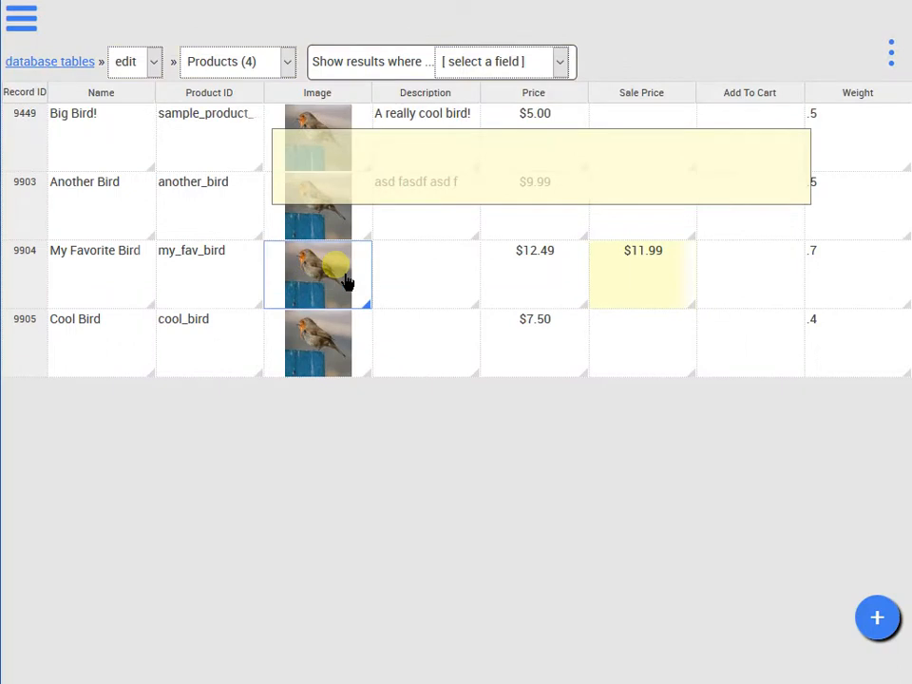
click(687, 285)
click(545, 297)
click(646, 300)
click(672, 399)
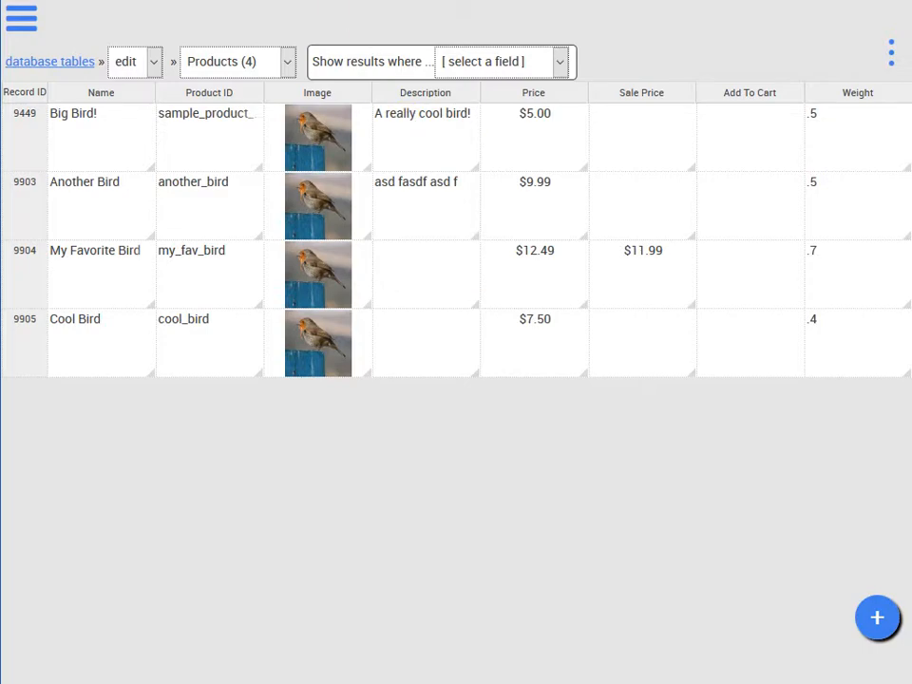
Refresh the site's public Products page and examine the regular and sale prices of My Favorite Bird.
key(ctrl+Tab)
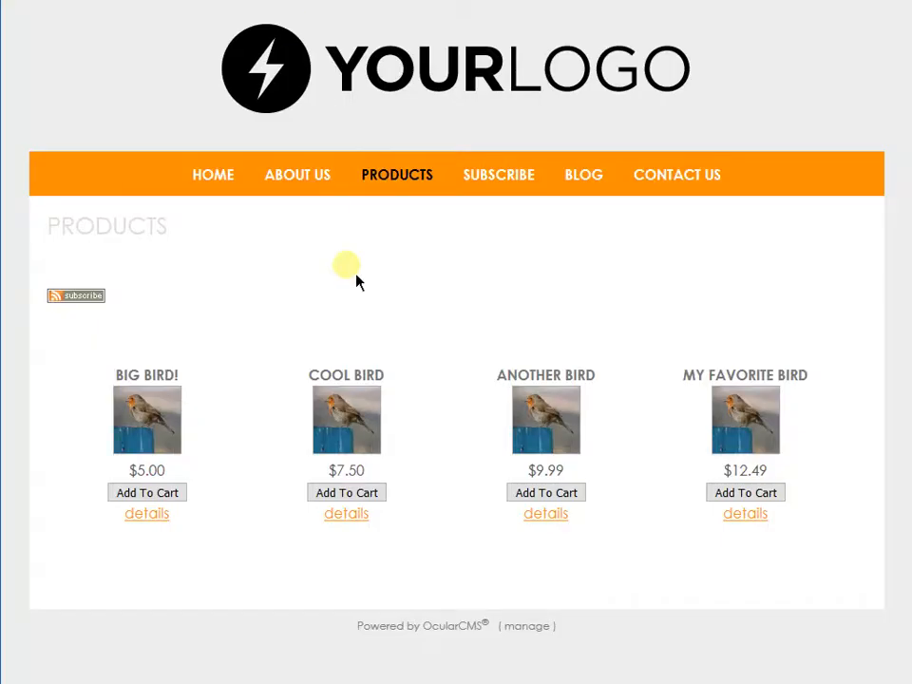
key(F5)
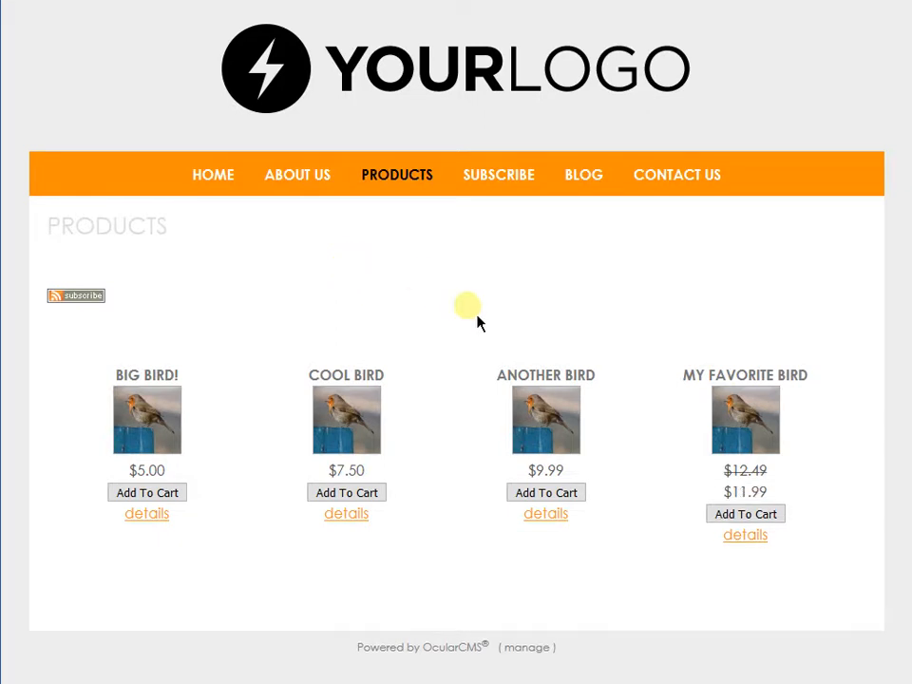
drag(788, 480, 726, 487)
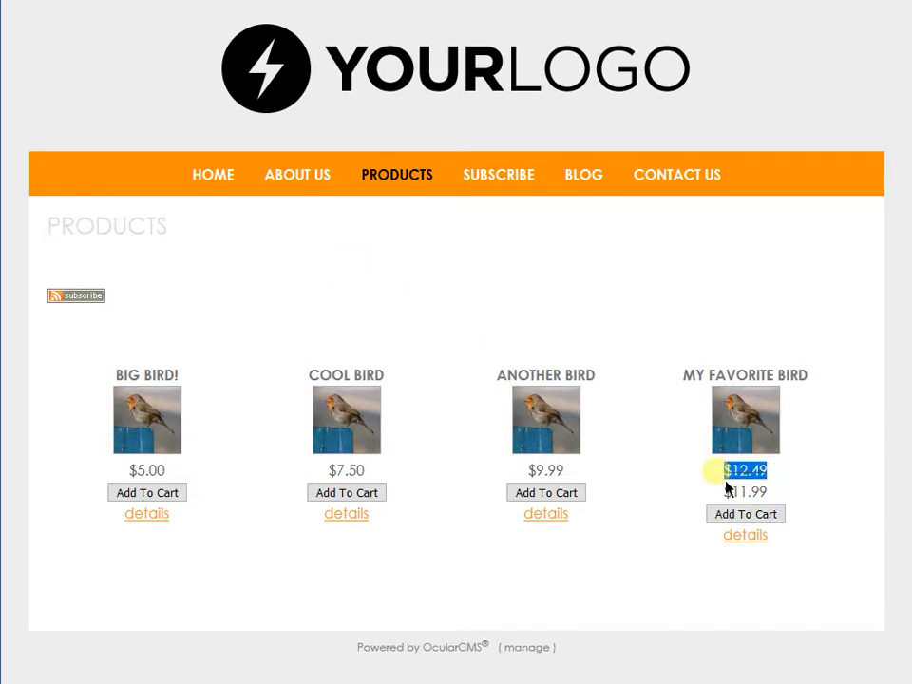
click(765, 473)
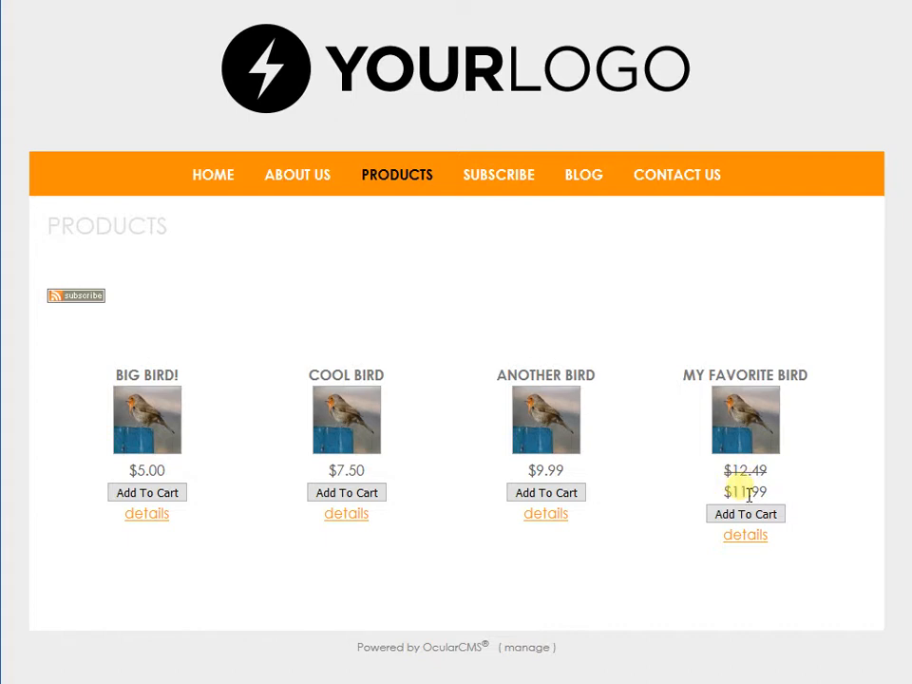
drag(773, 498, 728, 493)
click(808, 501)
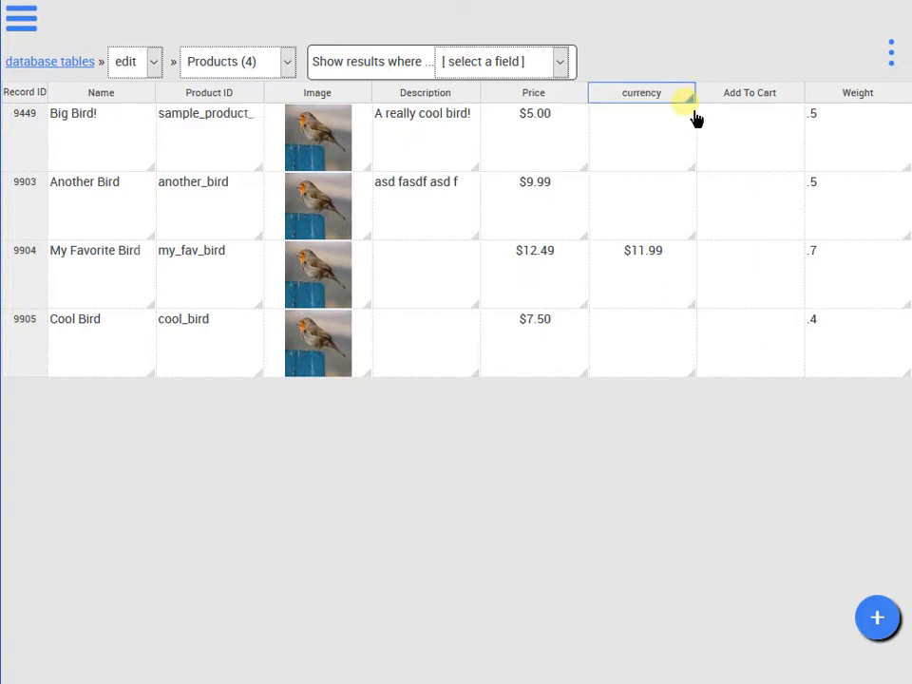
Review the bulk price change and sale options in the Sale Price field's properties without saving.
click(644, 106)
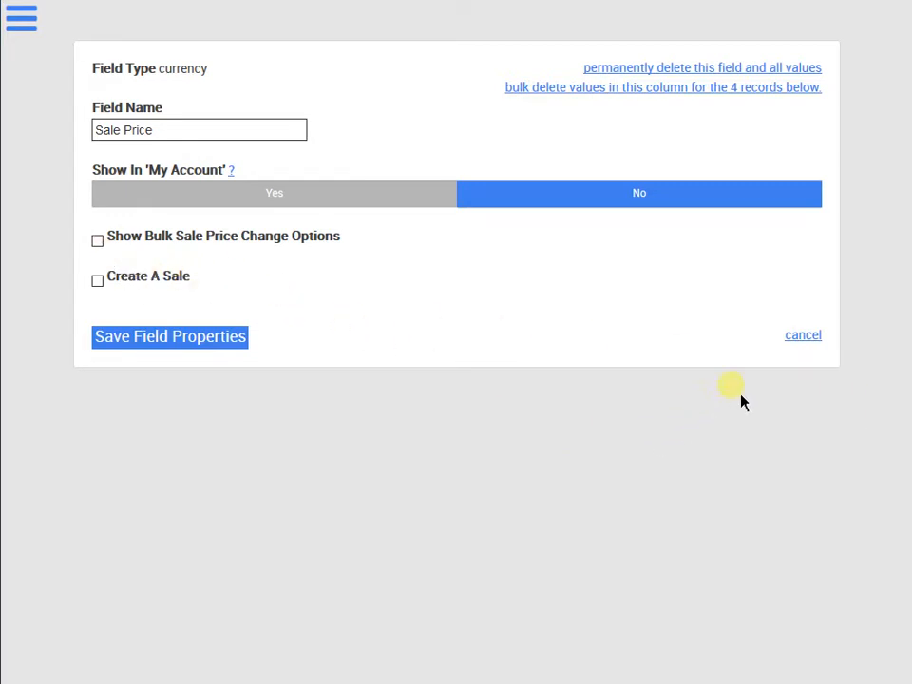
click(806, 338)
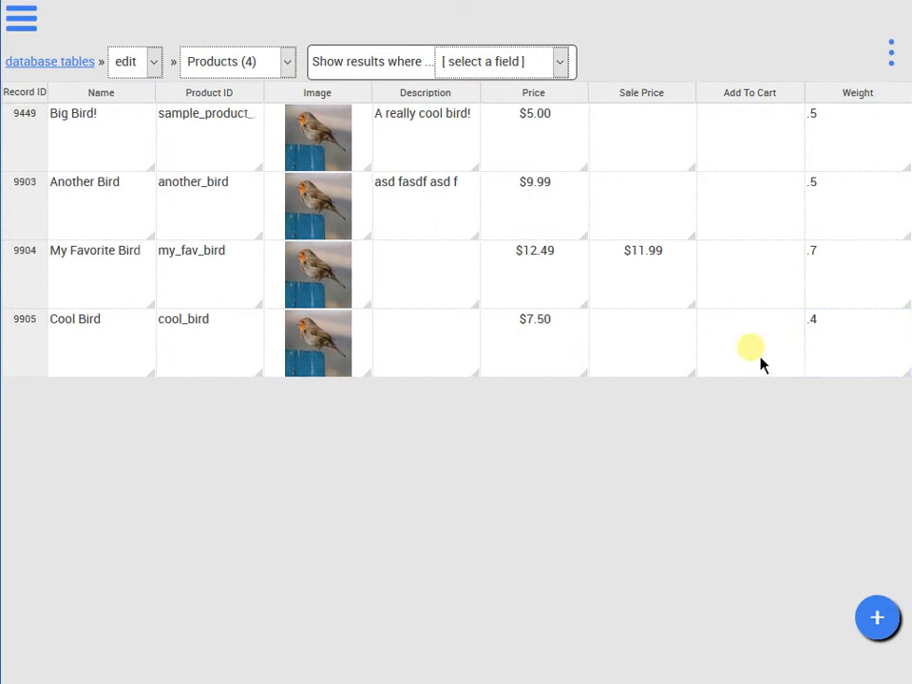
Set the sale price of Big Bird! to $4.79 and update the record.
click(641, 169)
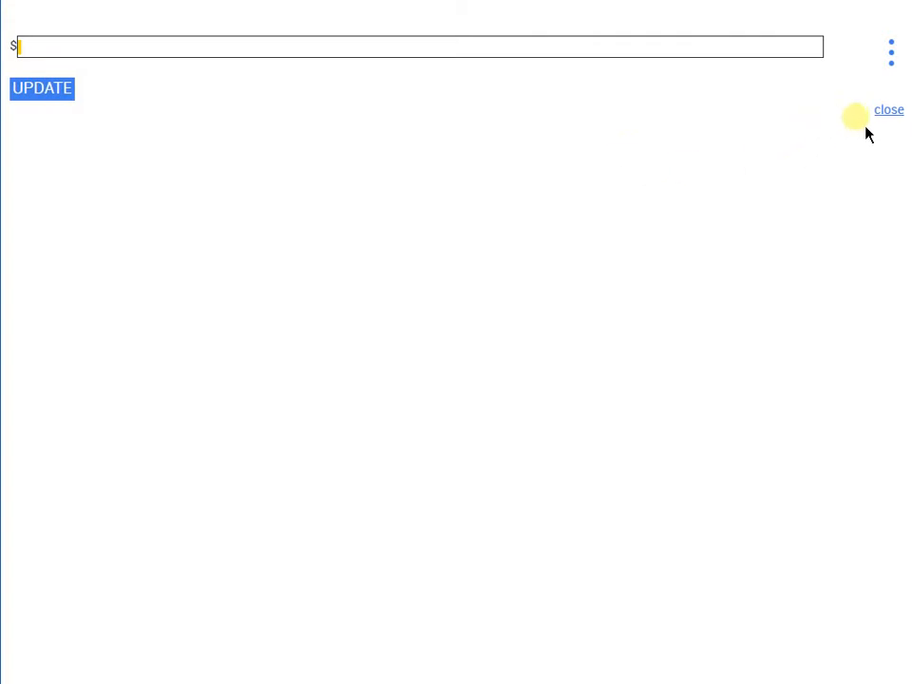
click(890, 112)
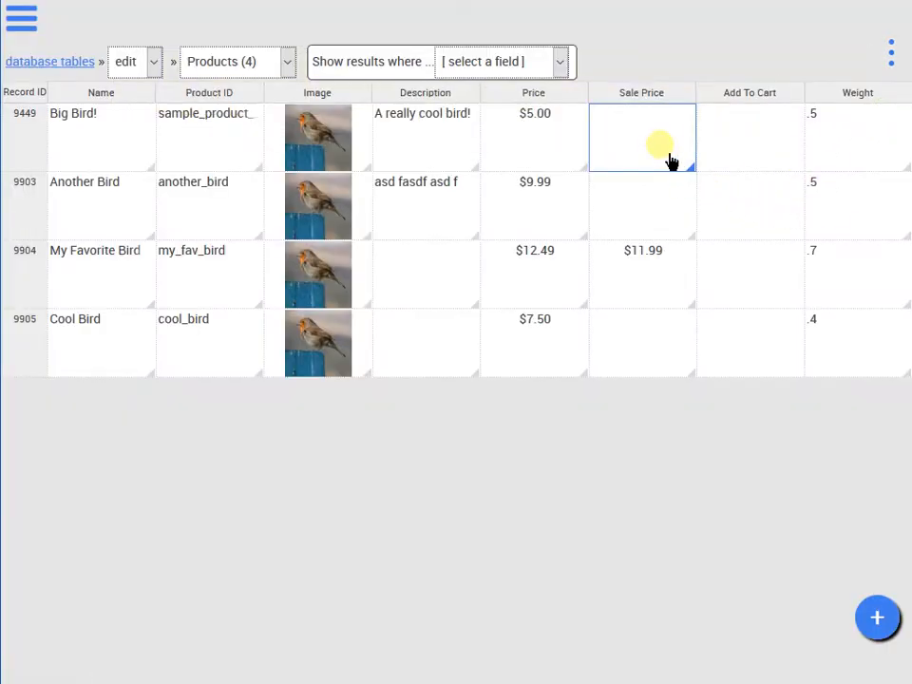
click(669, 160)
text(4.79)
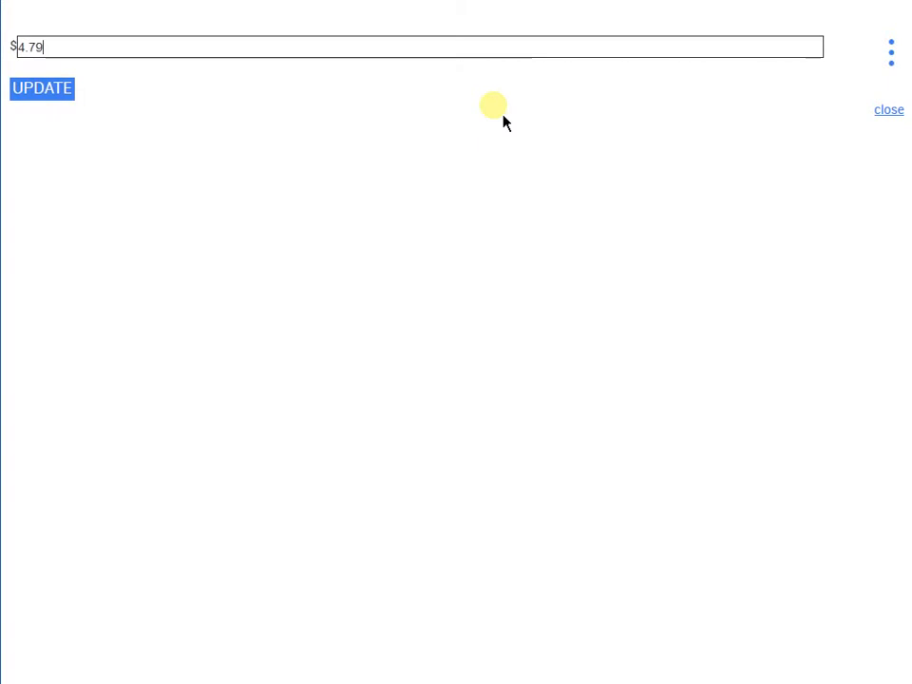
click(44, 92)
Set the sale price of Another Bird to $8.99 and of Cool Bird to $6.99, updating each record.
click(629, 236)
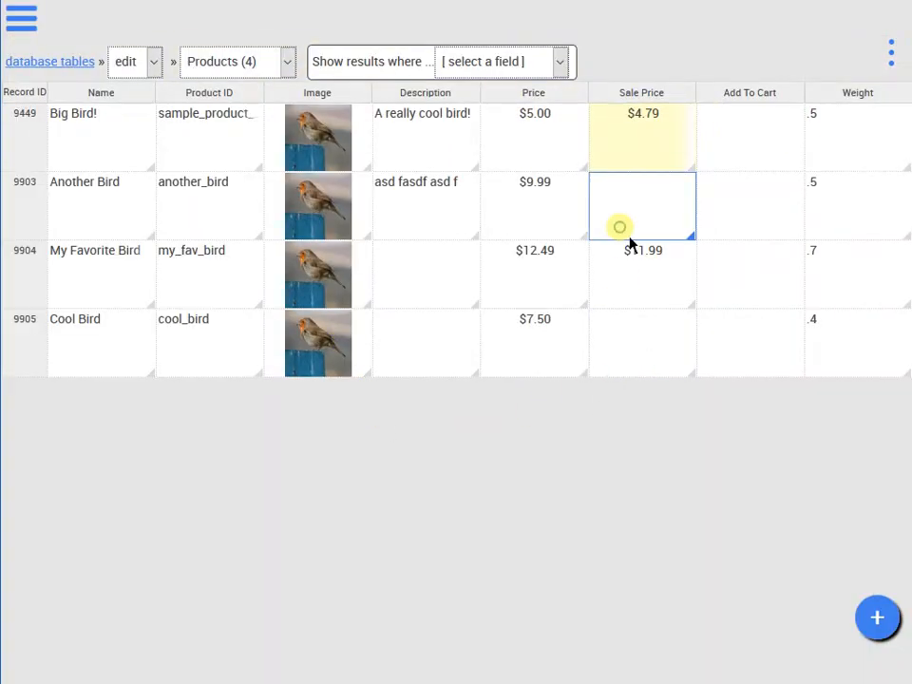
text(8.99)
click(29, 92)
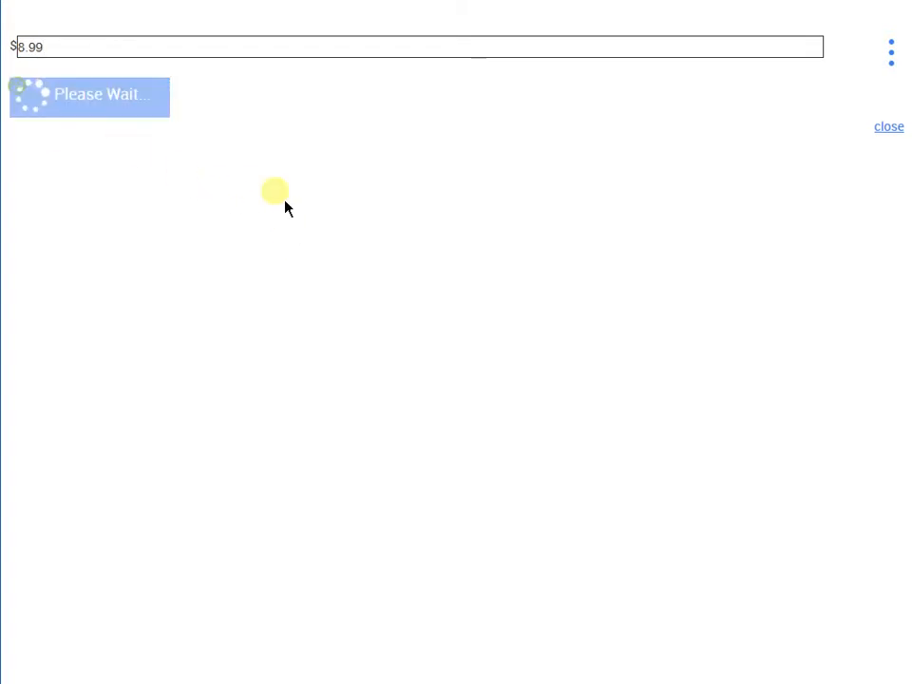
click(658, 380)
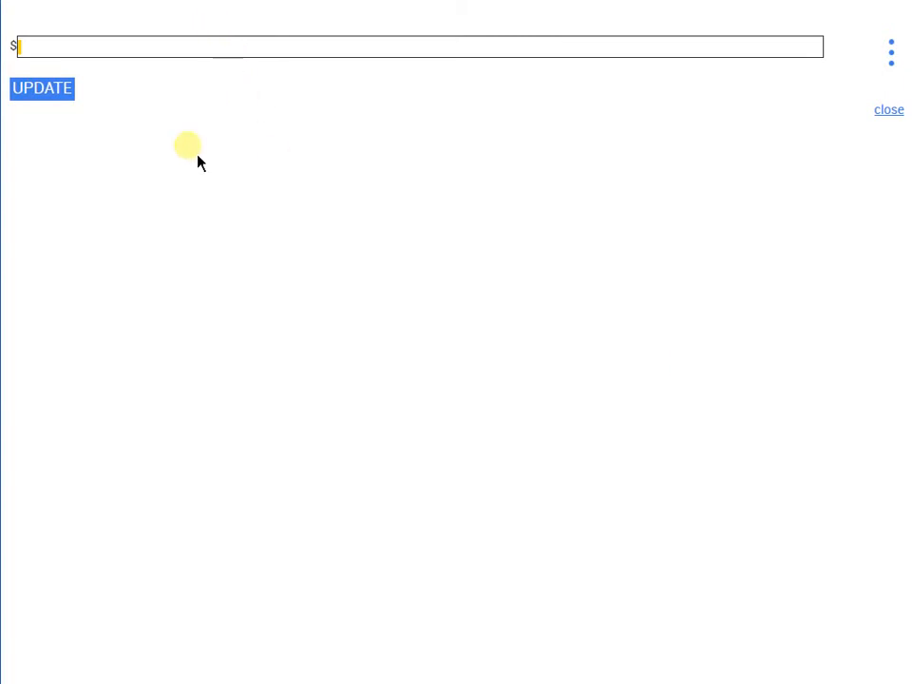
text(63)
key(BackSpace)
text(.99)
click(72, 95)
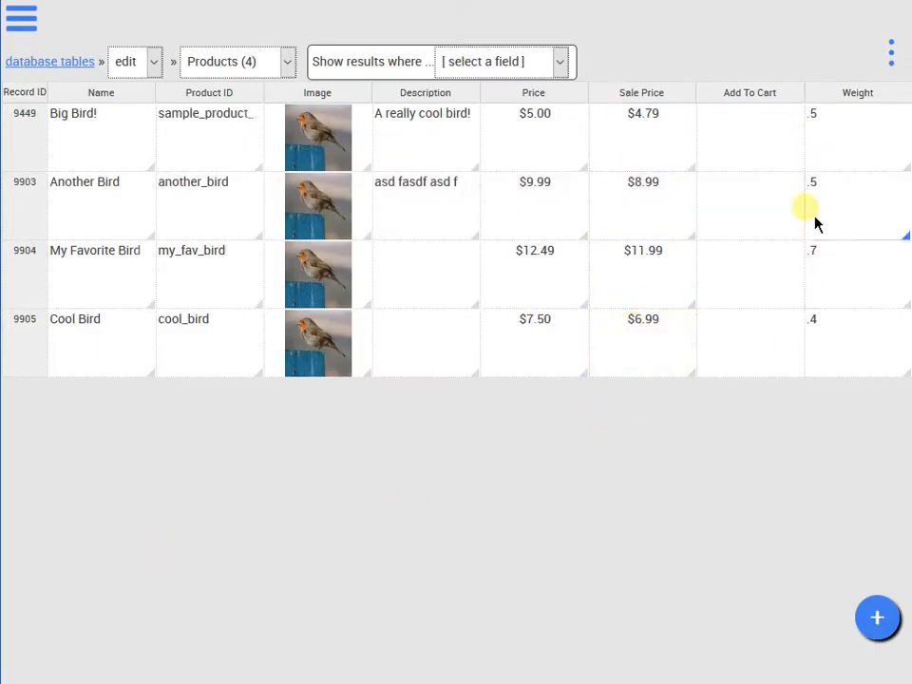
Create a sale of 10% off the regular price in the Sale Price field's properties, save, and show all product records.
click(666, 103)
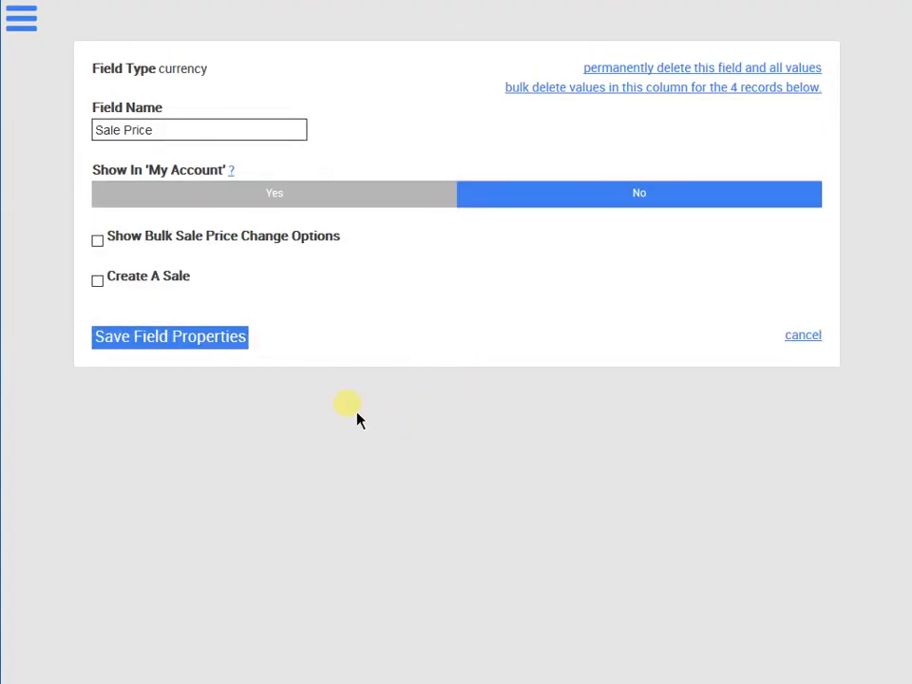
click(98, 281)
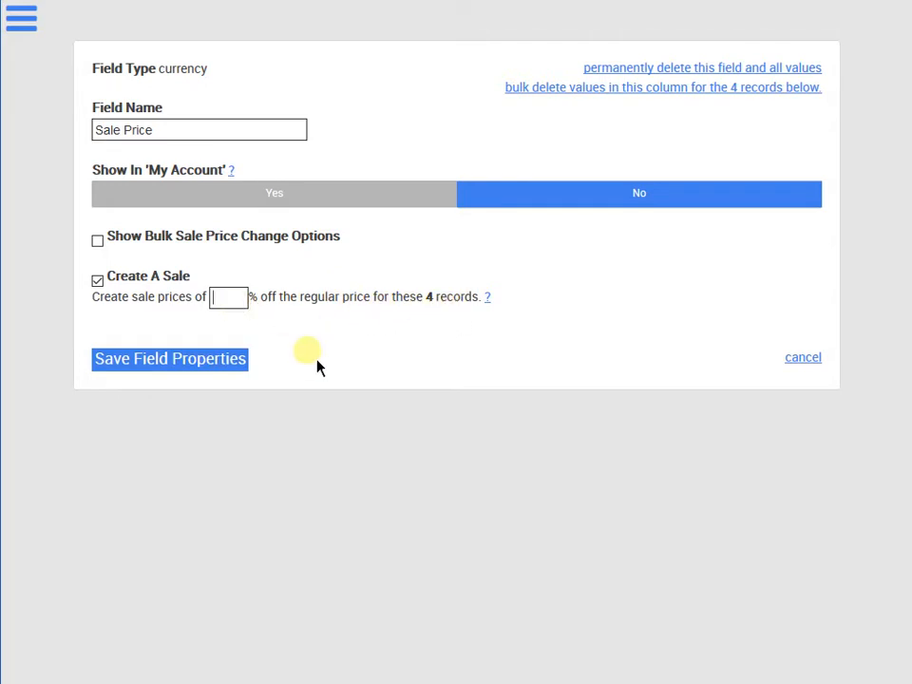
text(10)
click(205, 365)
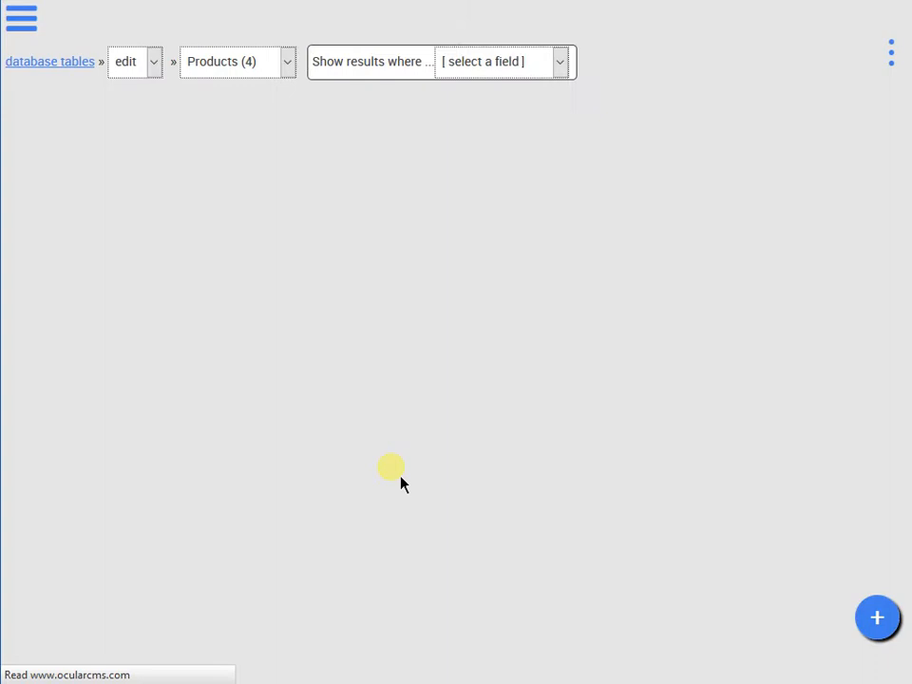
click(485, 61)
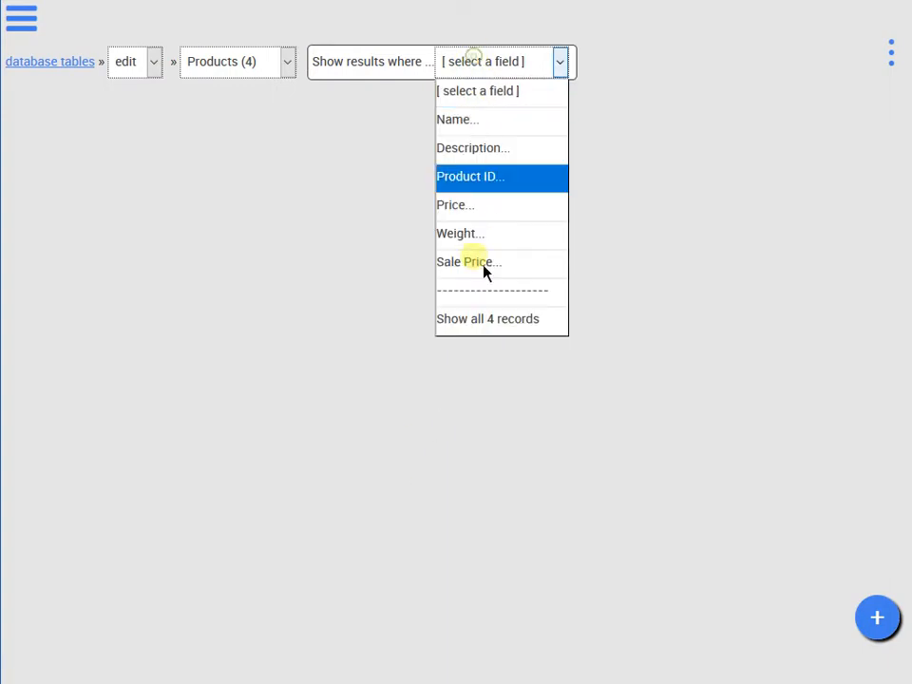
click(485, 320)
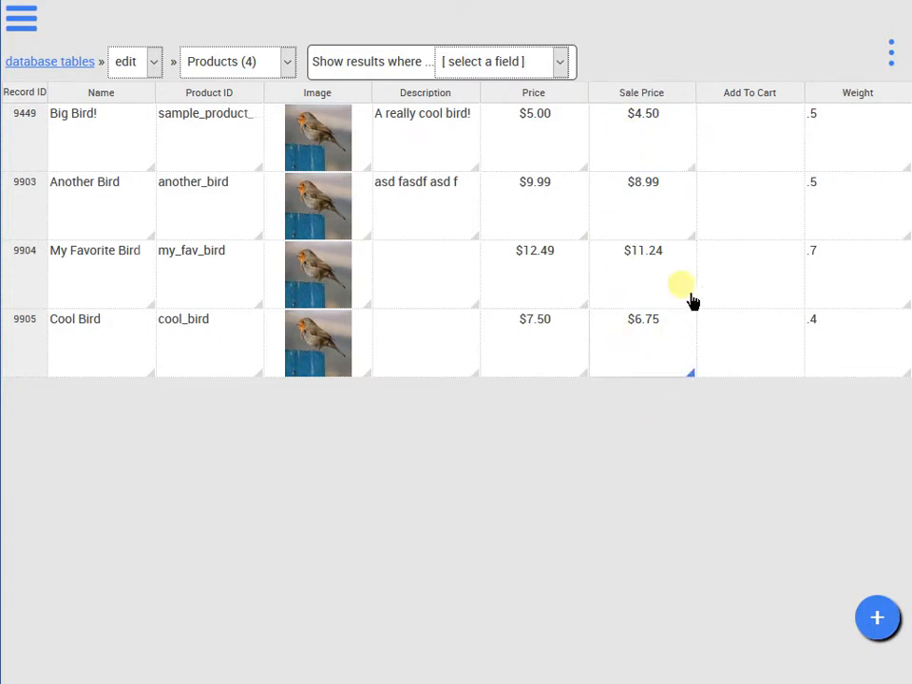
Bulk reduce the sale prices of all product records by 10%, save the field properties, and show all records again.
click(655, 102)
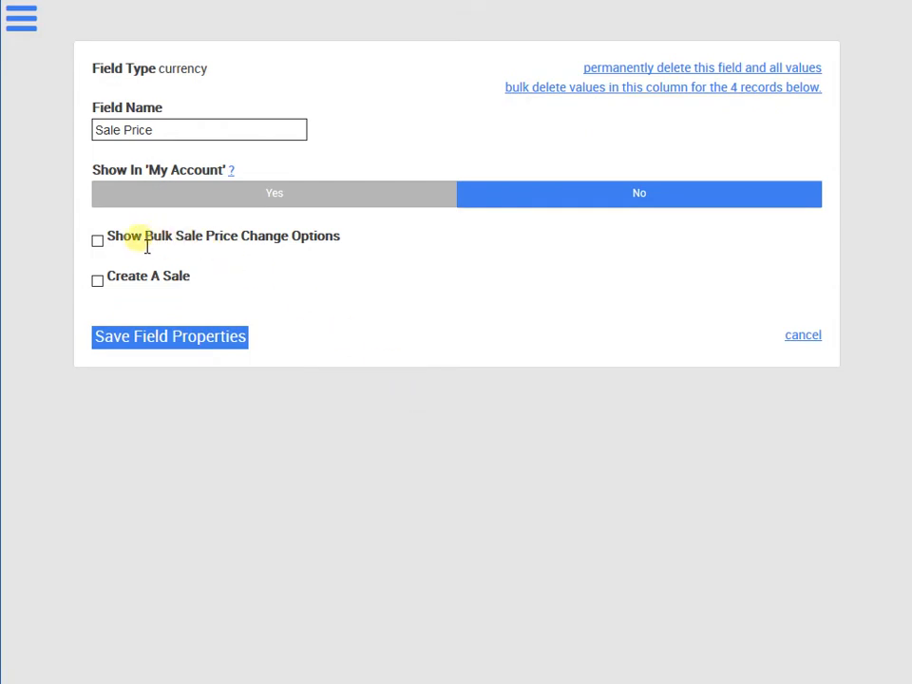
click(100, 245)
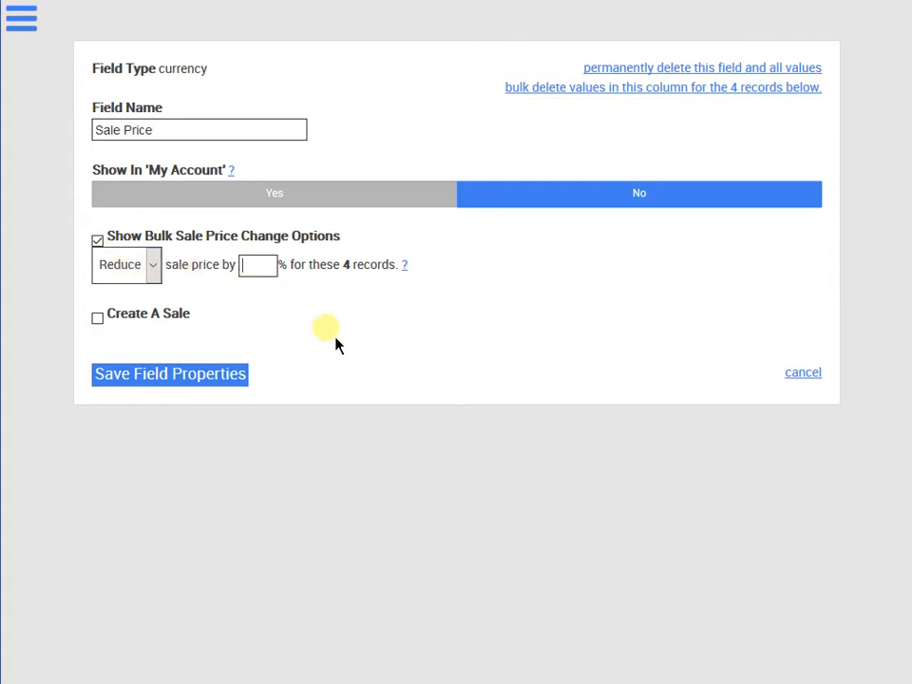
text(10)
click(205, 385)
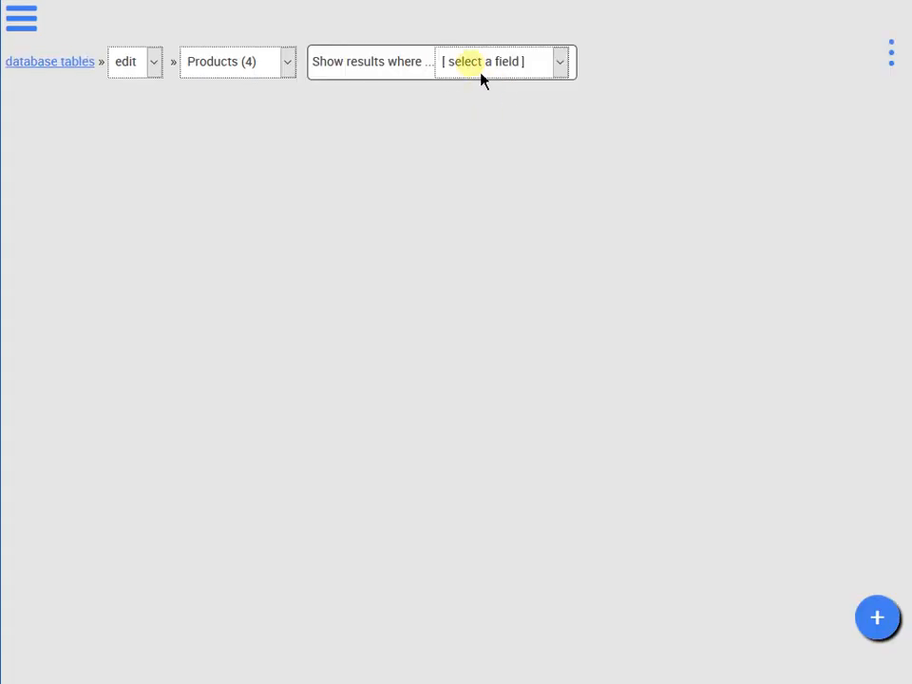
click(480, 72)
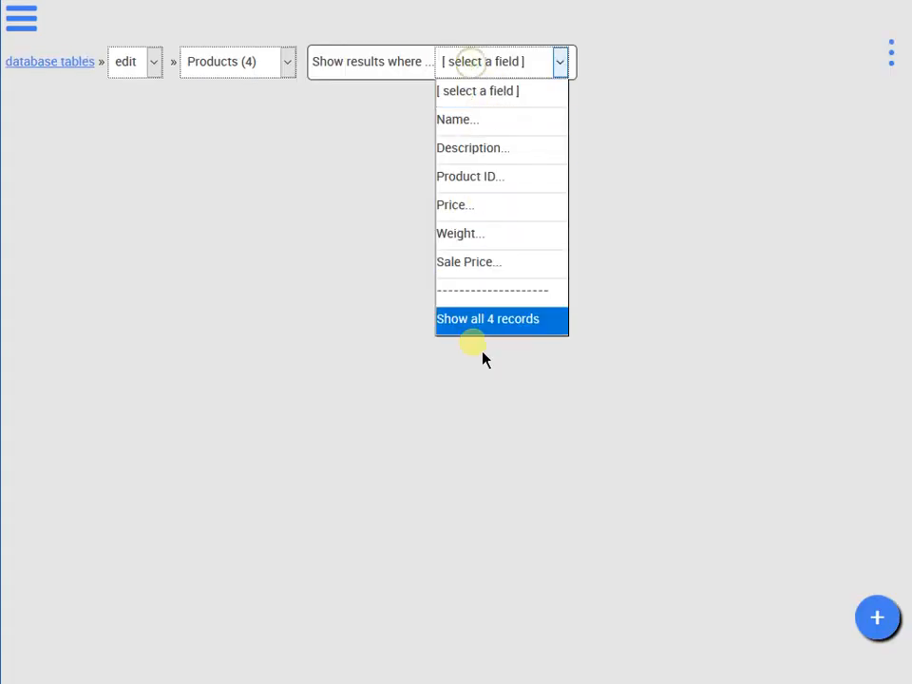
click(487, 325)
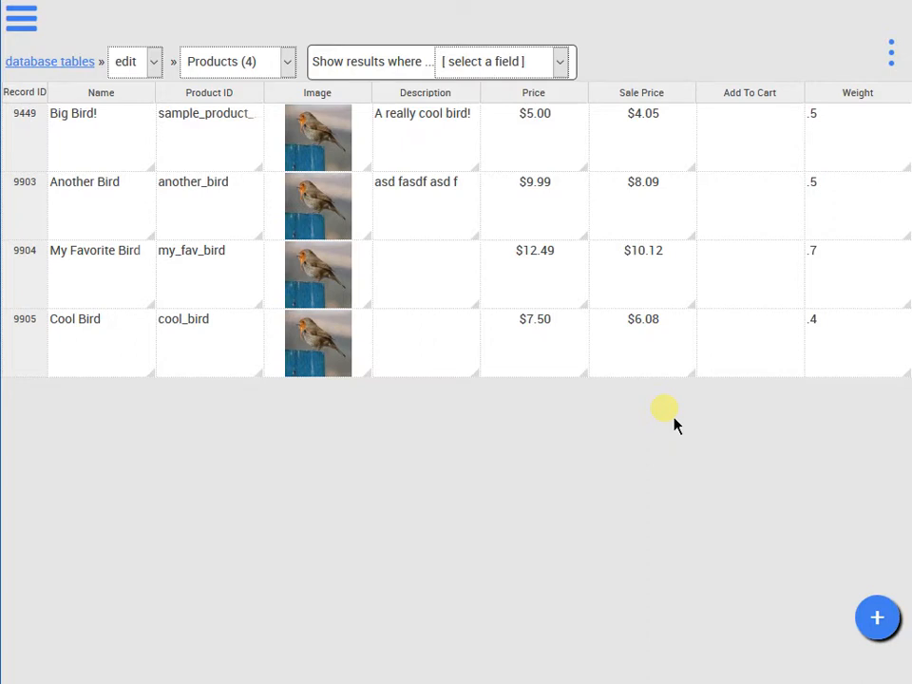
Compare the Create A Sale and bulk sale price change options in the Sale Price field's properties without saving.
mouse_move(646, 97)
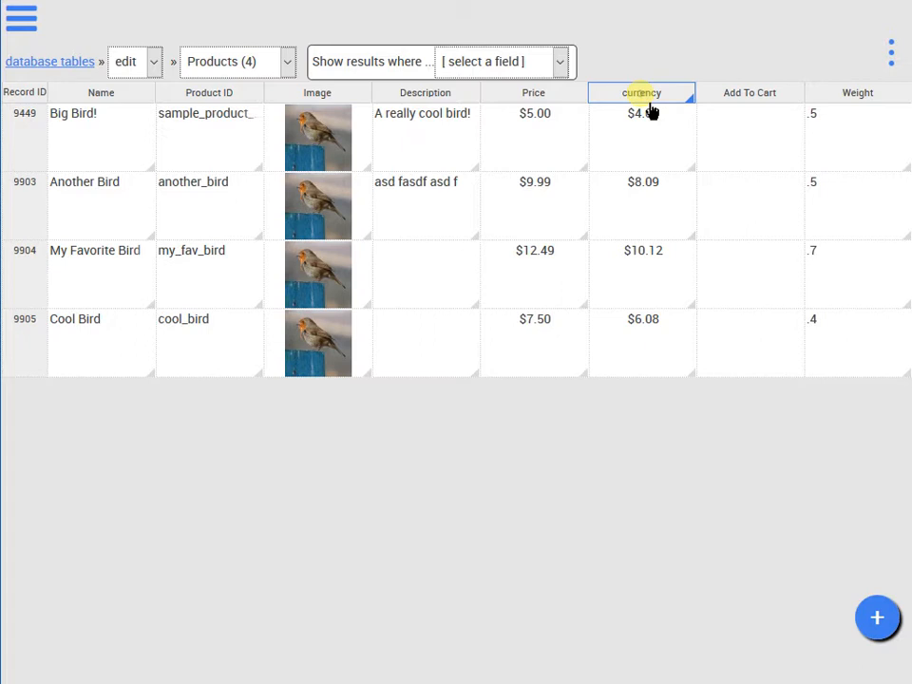
click(652, 112)
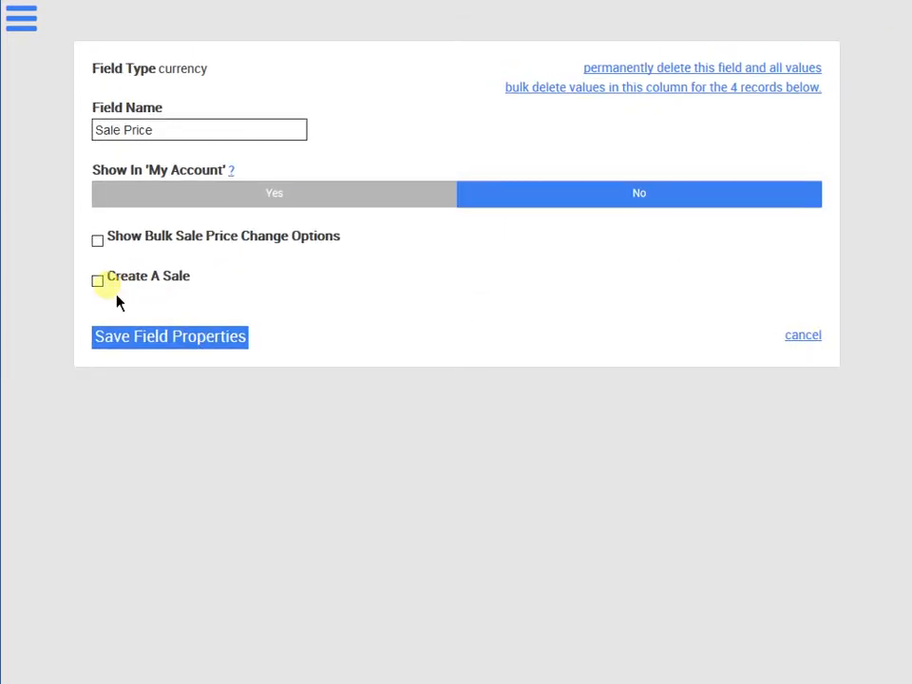
click(98, 281)
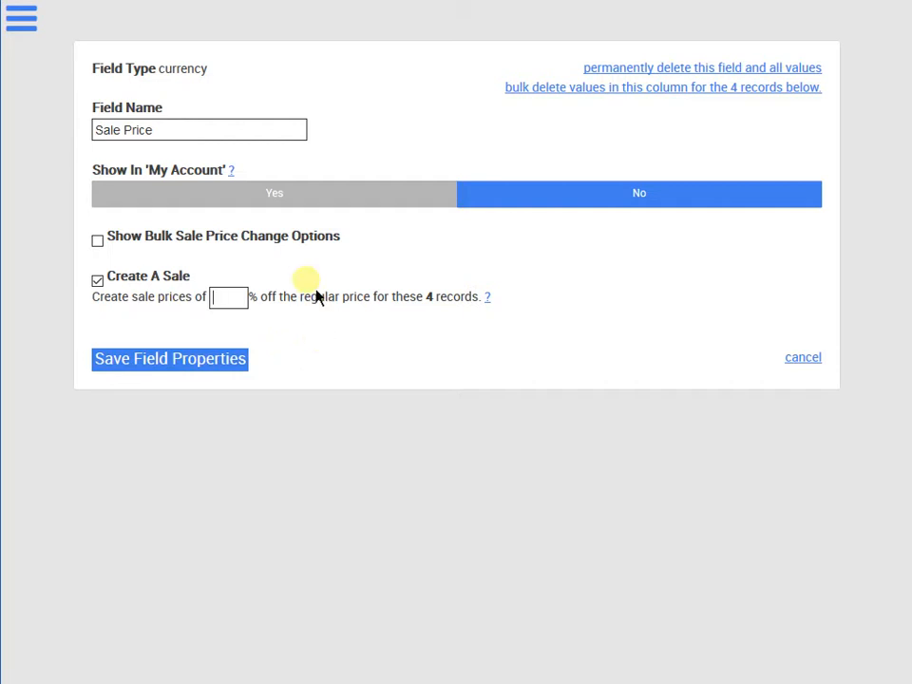
click(99, 283)
click(100, 243)
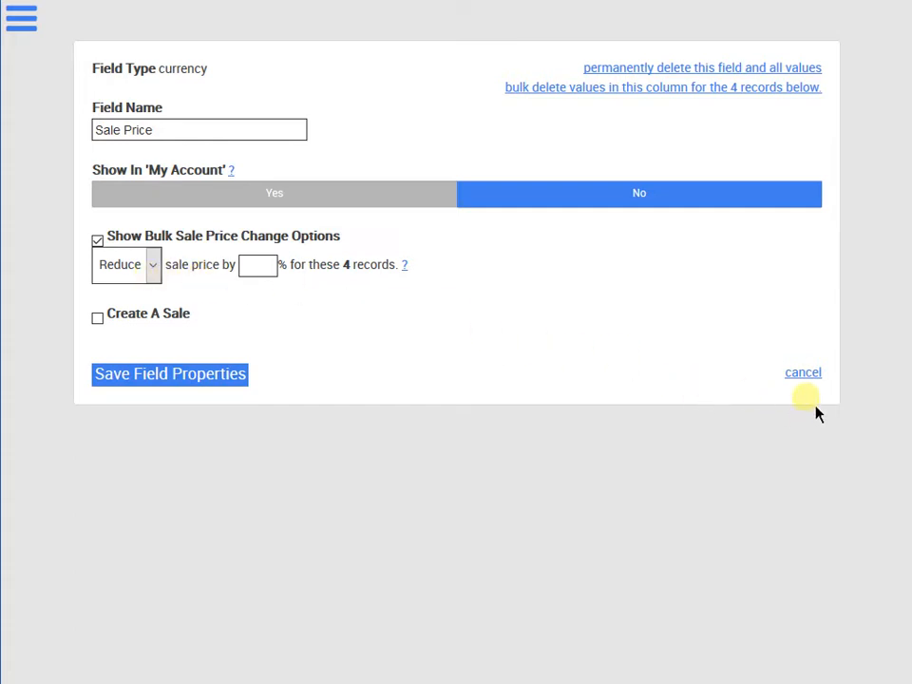
click(806, 374)
click(687, 204)
click(681, 167)
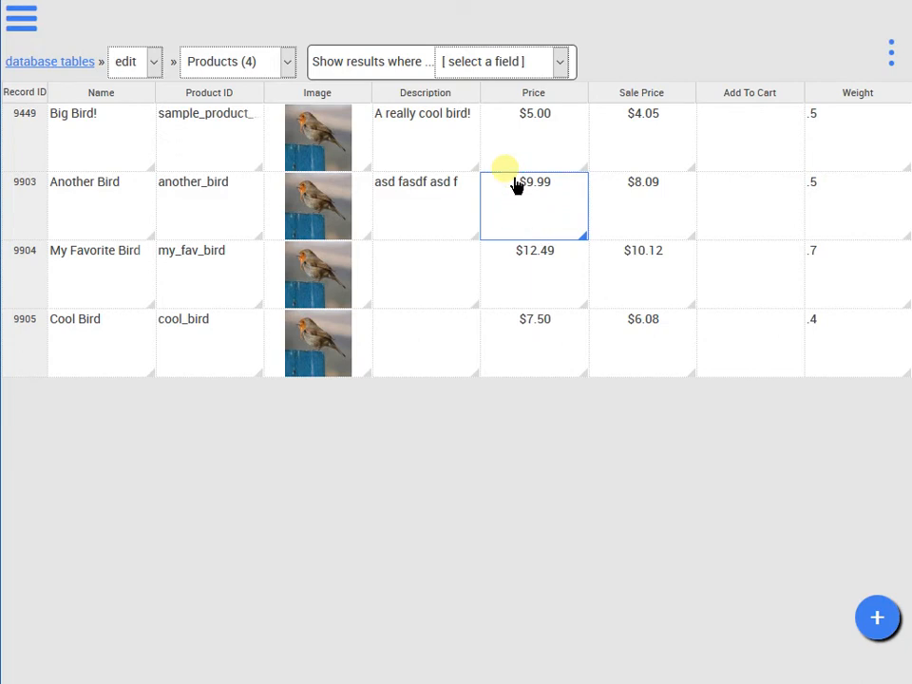
Filter the Products table to show only records whose price is less than $10.
click(490, 74)
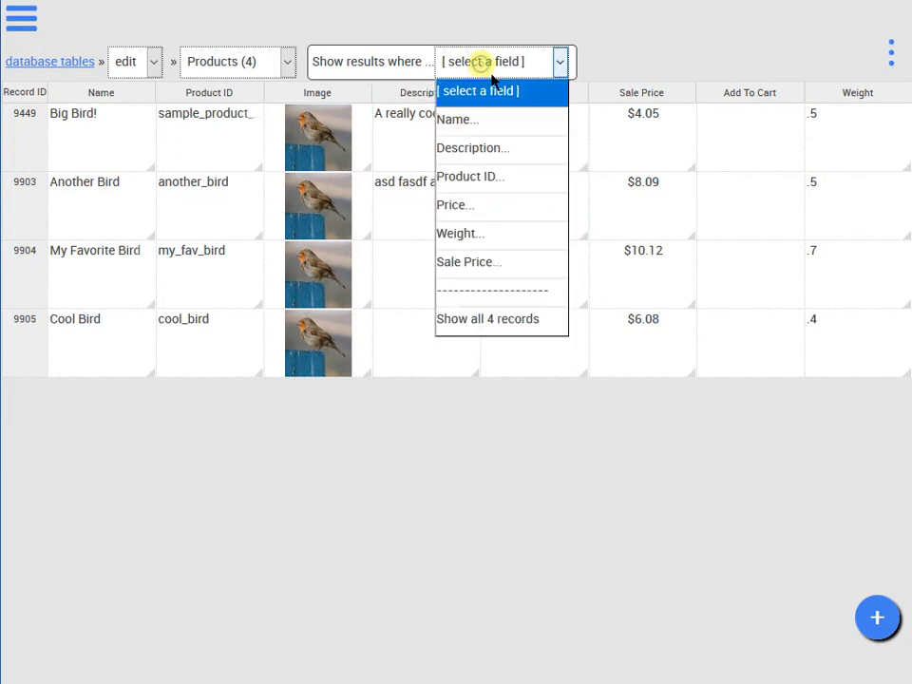
click(491, 211)
click(713, 61)
text(10)
click(819, 63)
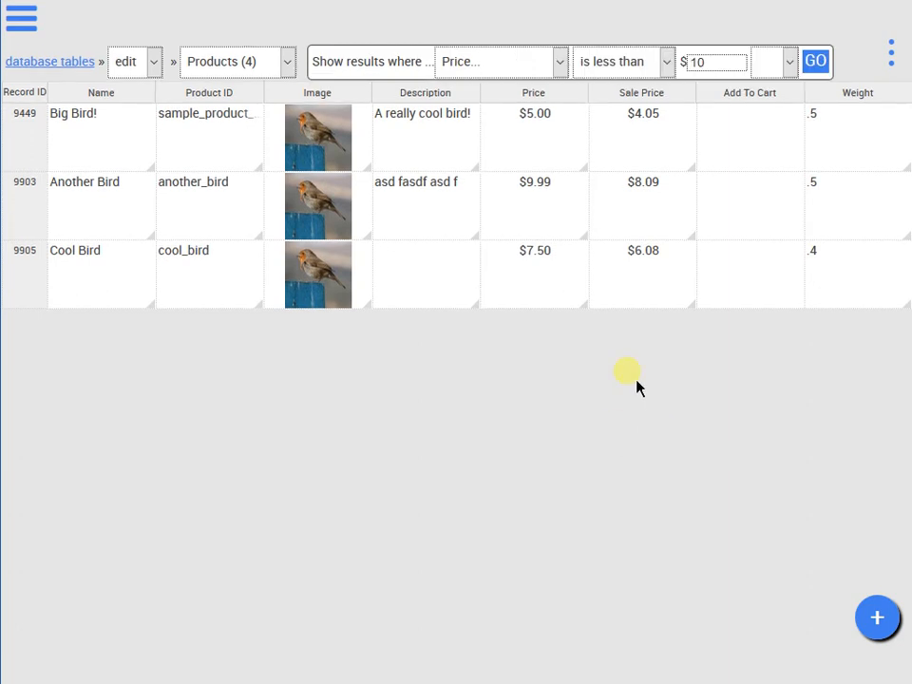
Check which records the Sale Price field's bulk change option covers in the filtered table, and leave without saving.
click(640, 103)
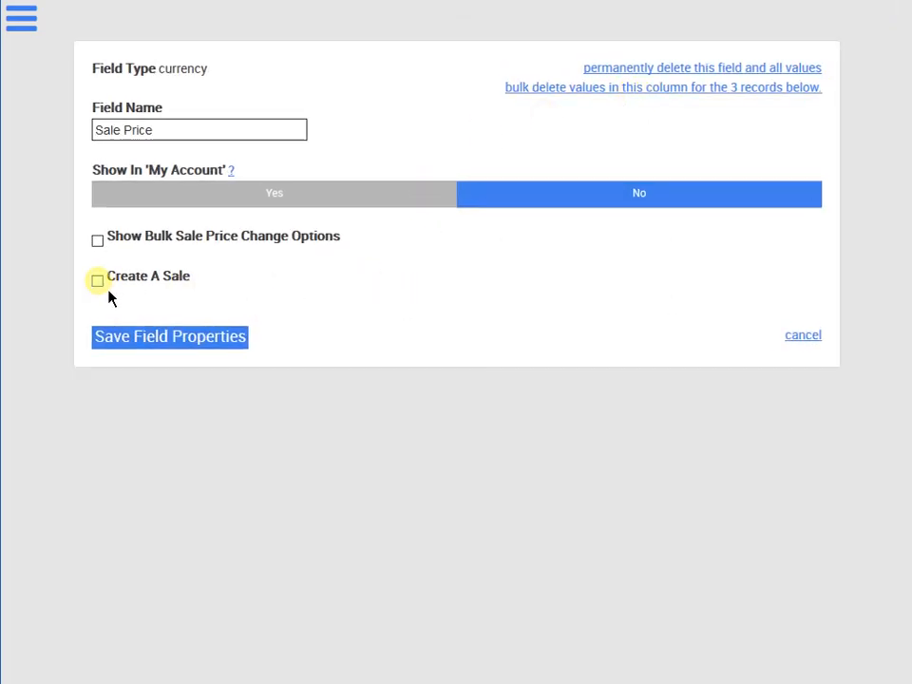
click(98, 240)
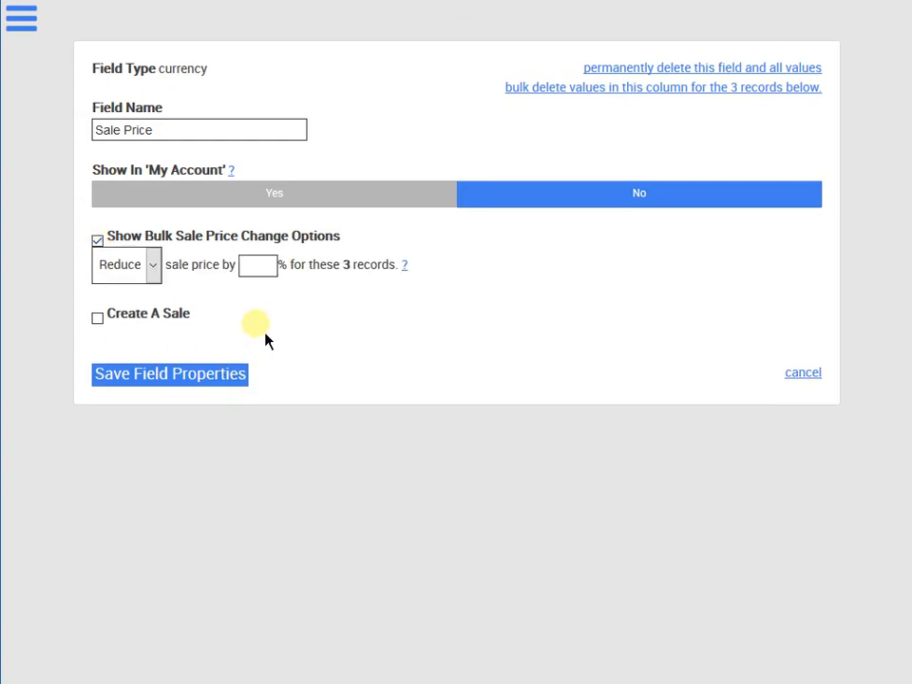
drag(343, 269, 385, 271)
click(393, 301)
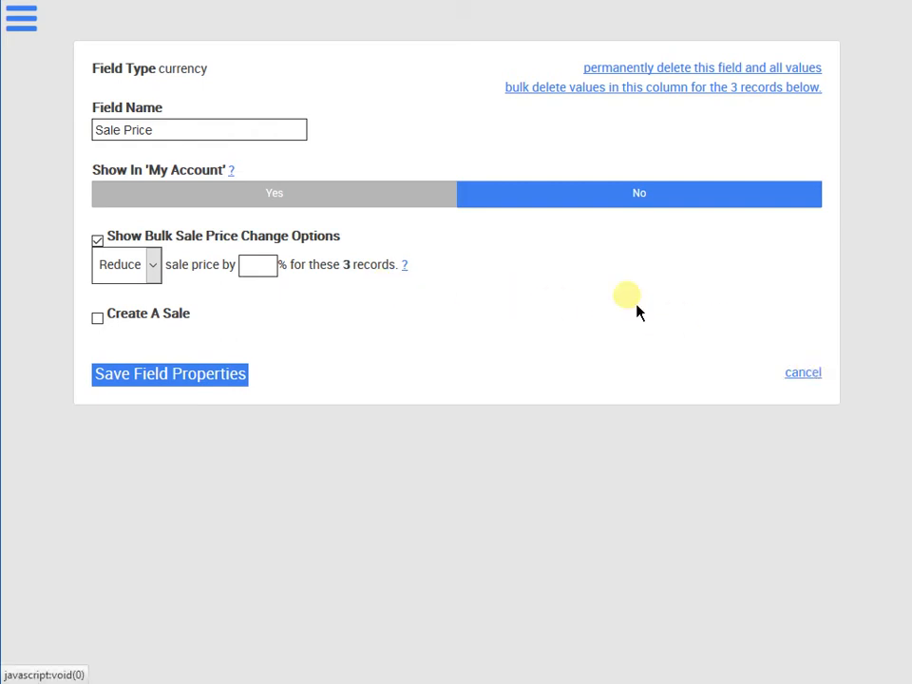
click(821, 378)
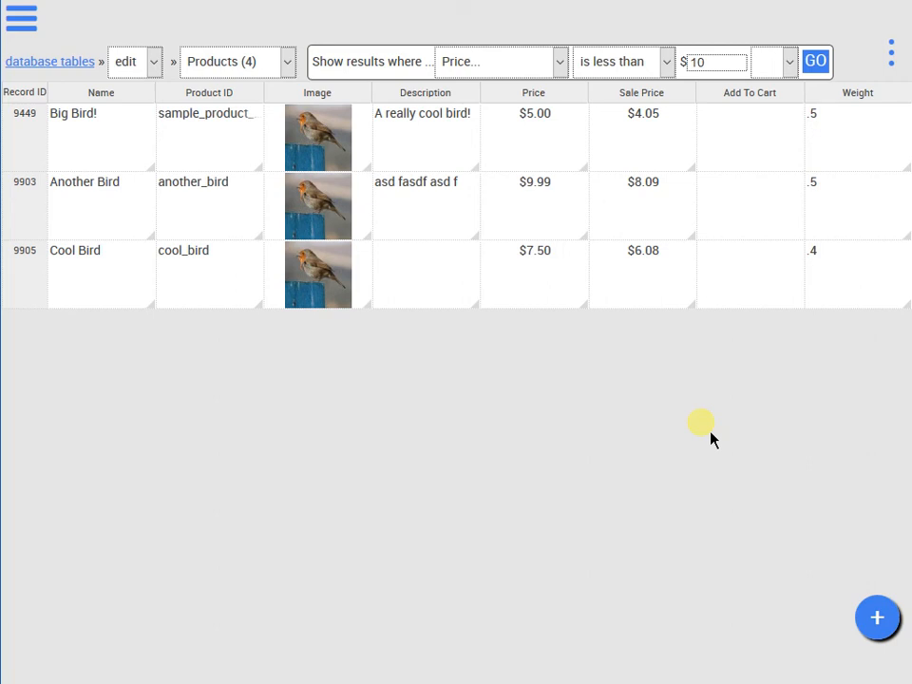
Clear the sale price of Big Bird! and update the record.
click(690, 172)
key(BackSpace)
click(45, 88)
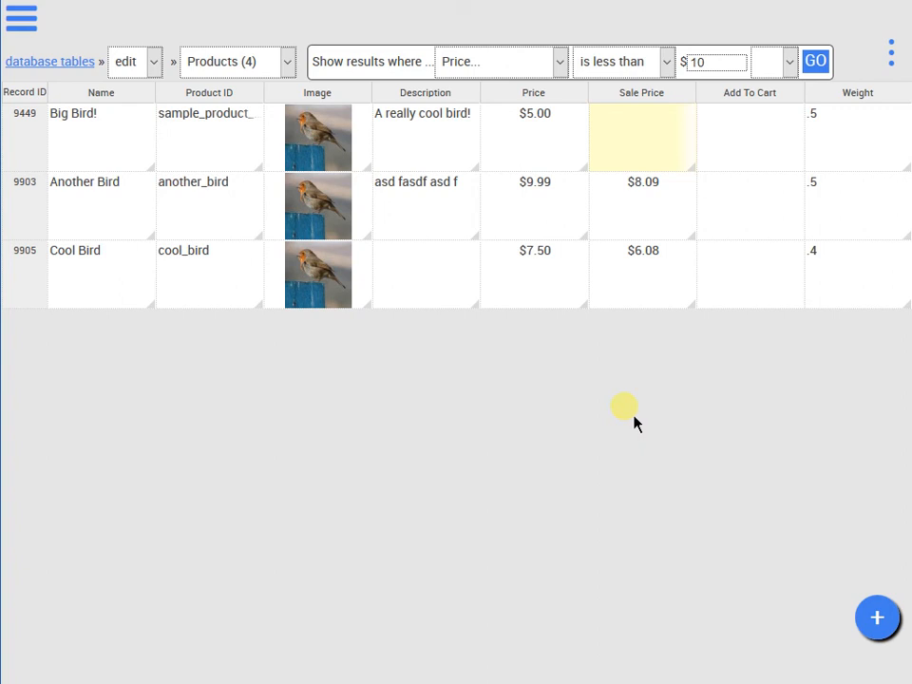